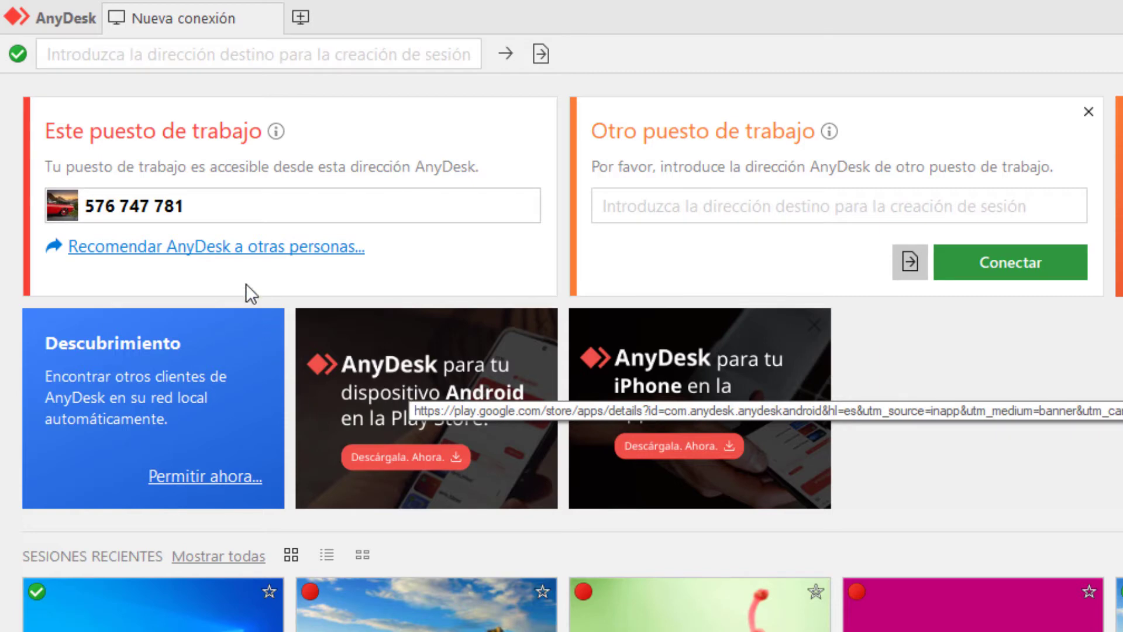
Paste the remote workstation's AnyDesk address into the session address field and start the connection
left_click(114, 61)
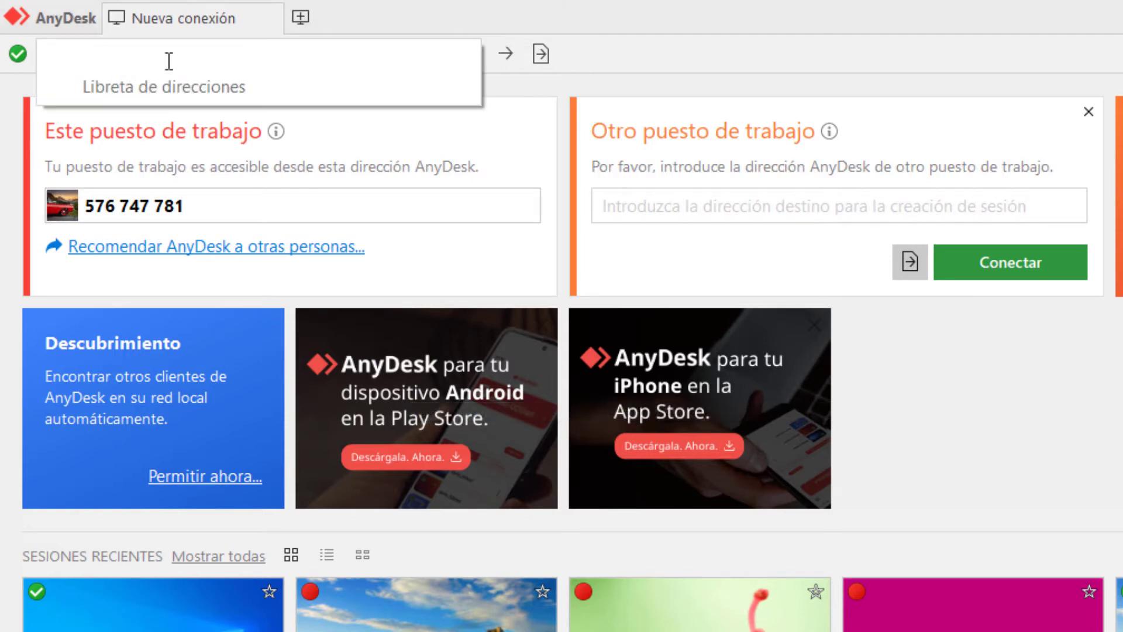
right_click(139, 56)
left_click(139, 146)
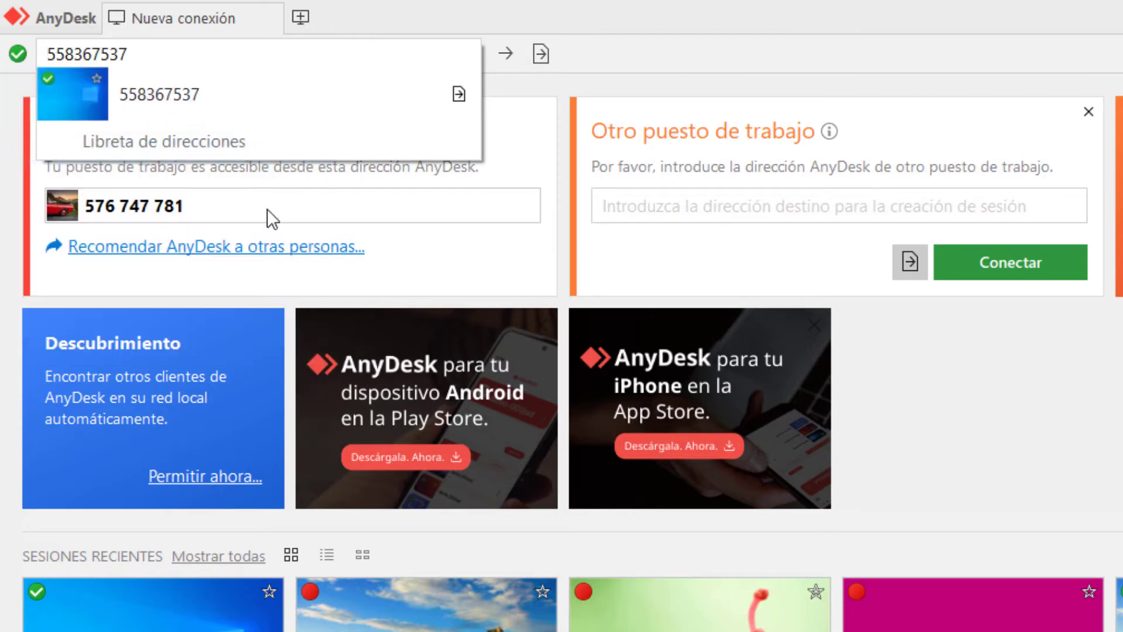
left_click(644, 59)
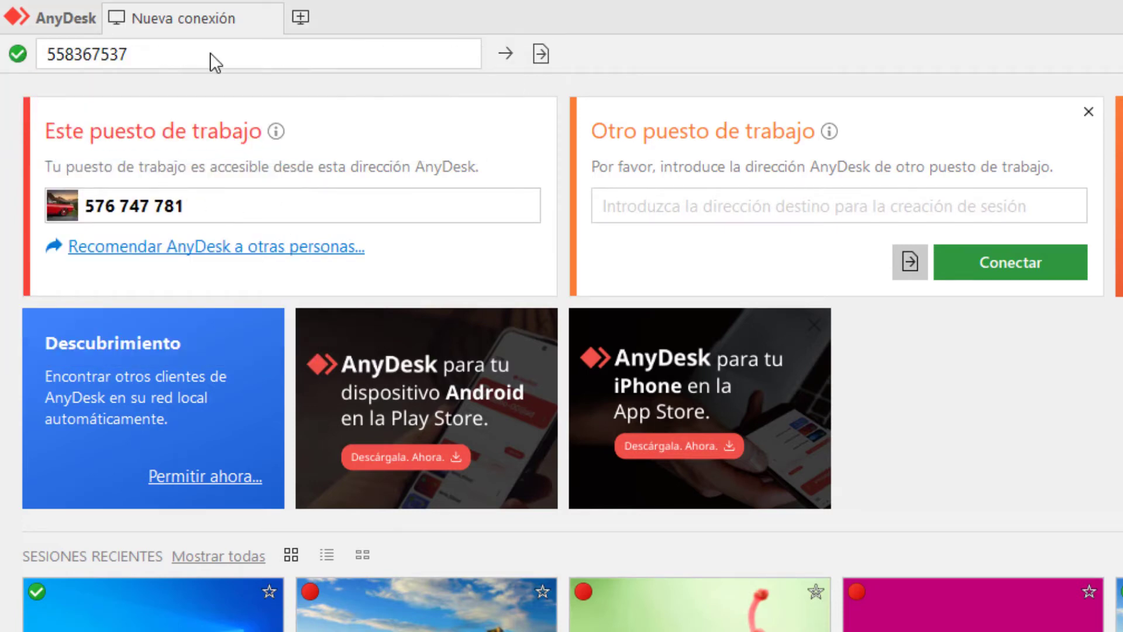
left_click(504, 52)
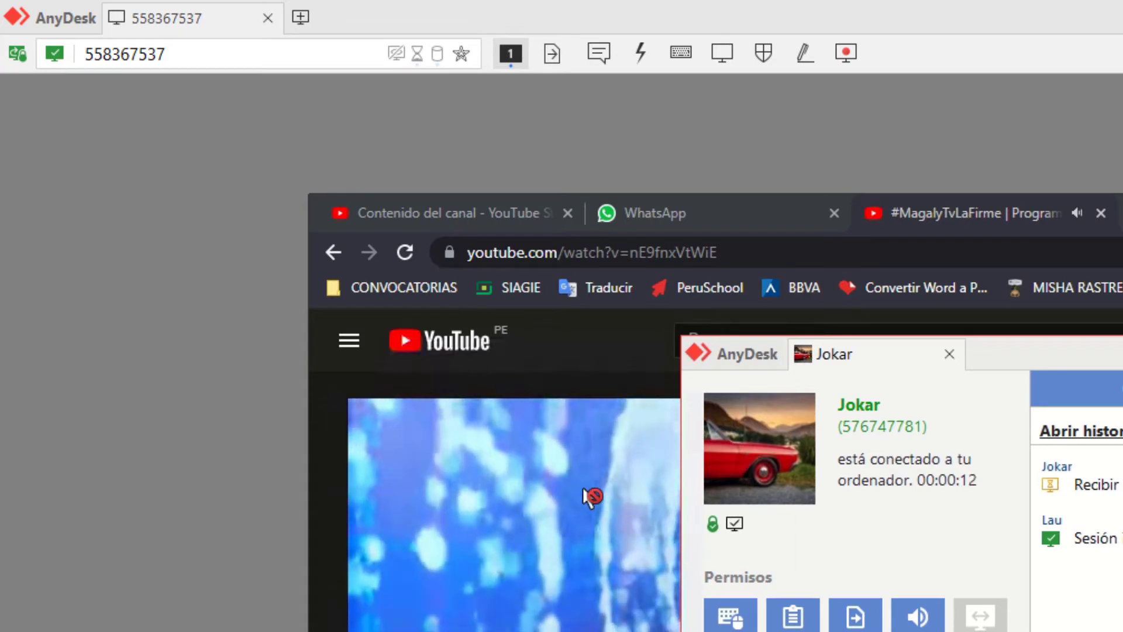
In the session permissions, turn off Transmitir sonido and turn on Bloquear puesto de trabajo al finalizar sesión
left_click(761, 50)
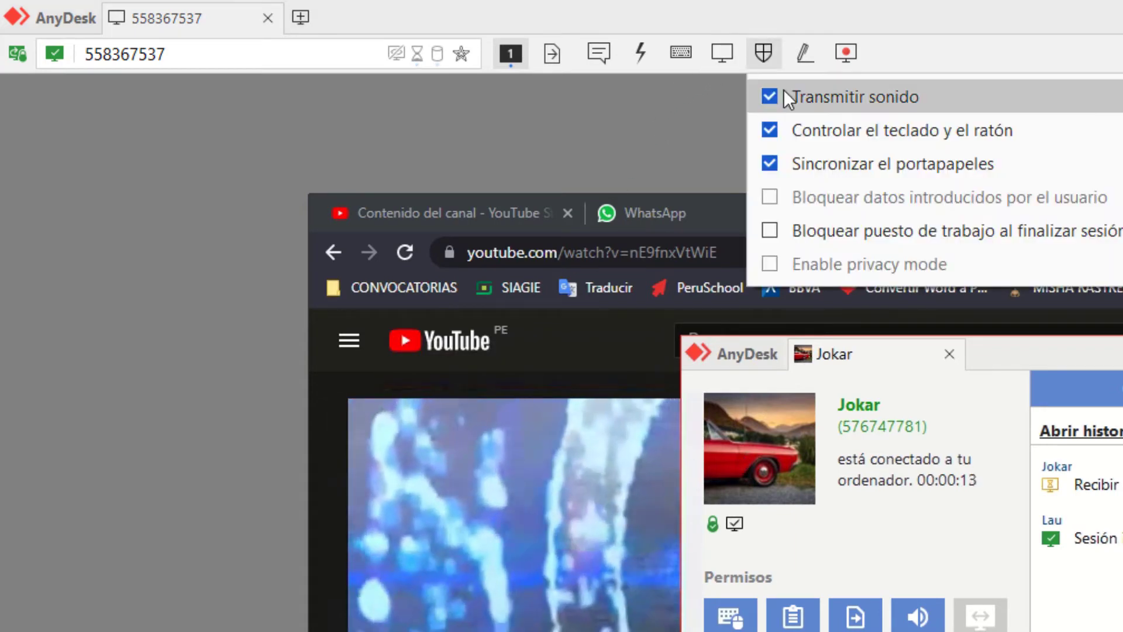
left_click(784, 89)
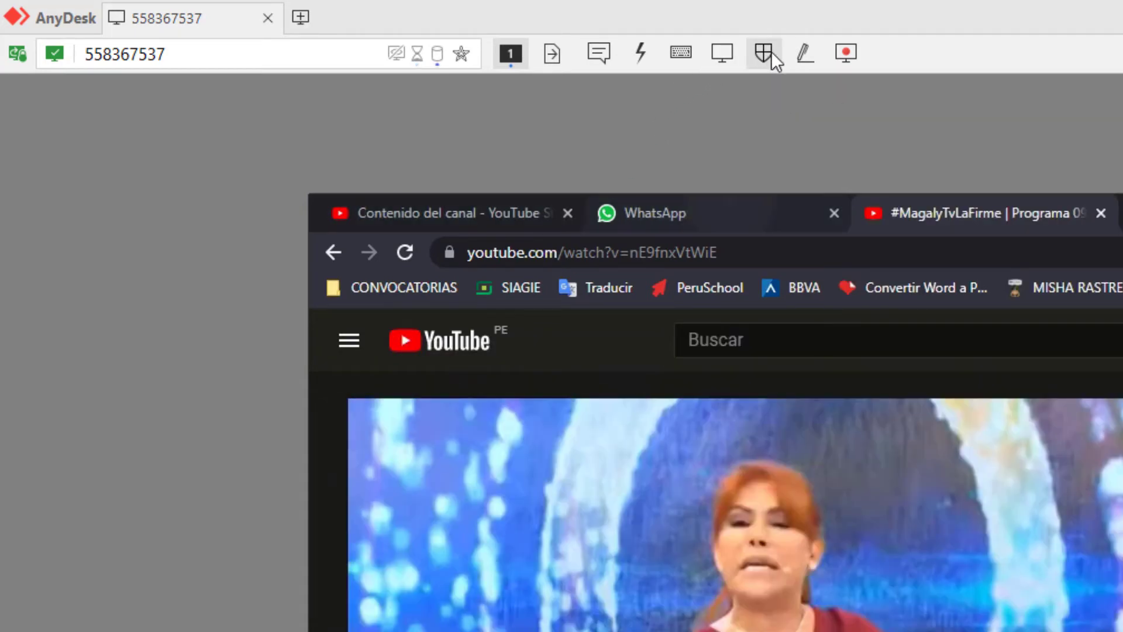
left_click(770, 53)
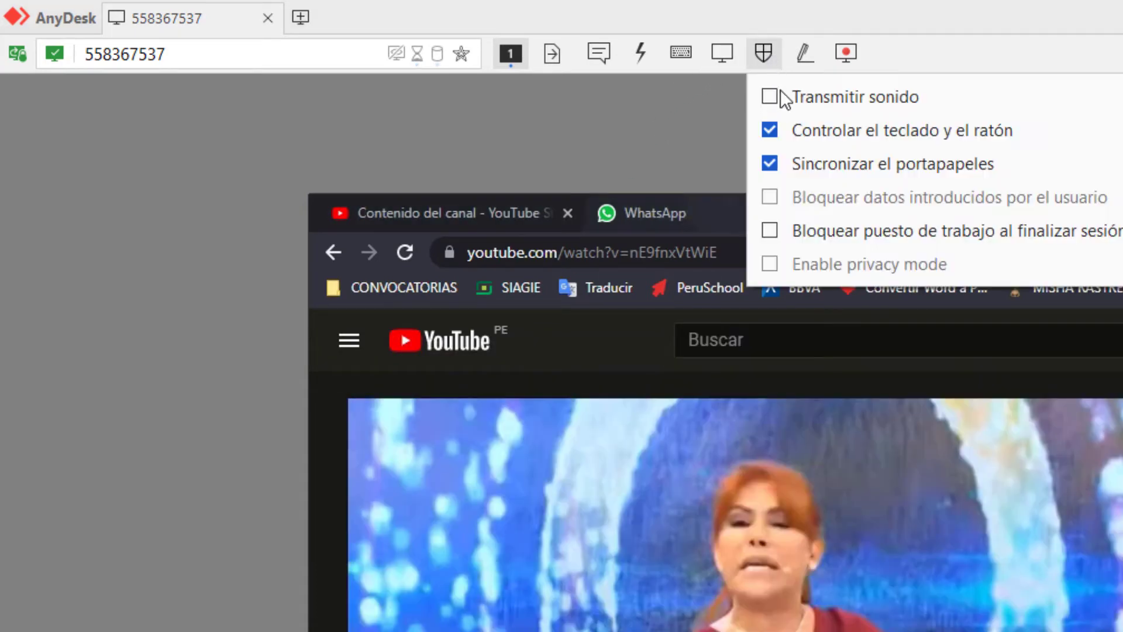
left_click(763, 228)
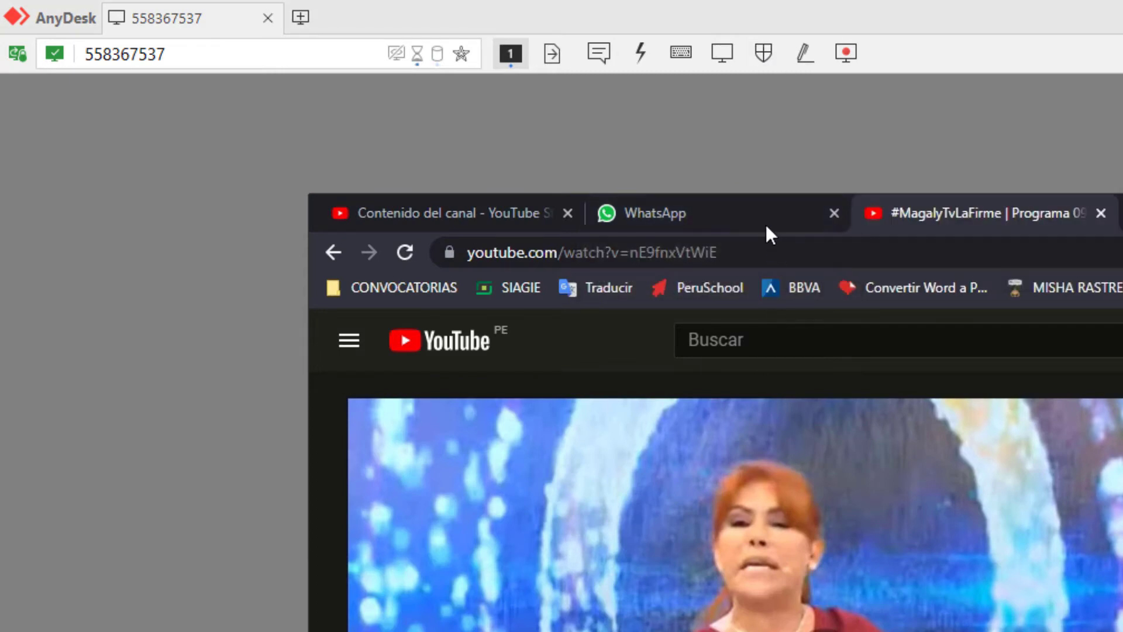
left_click(761, 51)
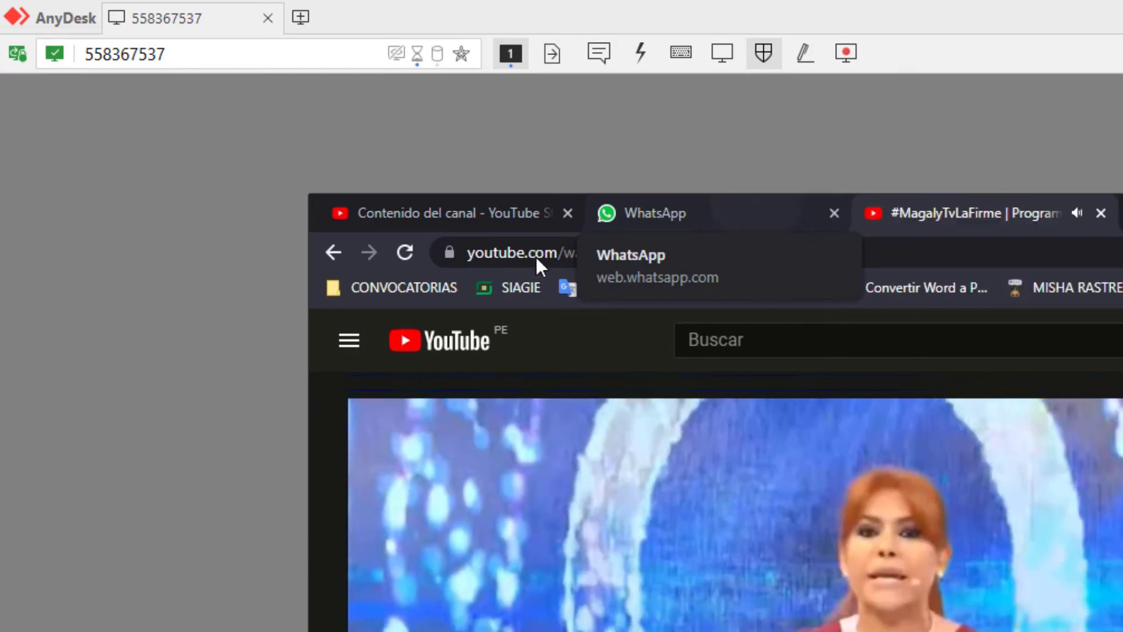
Copy the YouTube video's URL from the remote browser and paste it into the address field of a new tab in the local browser
left_click(664, 252)
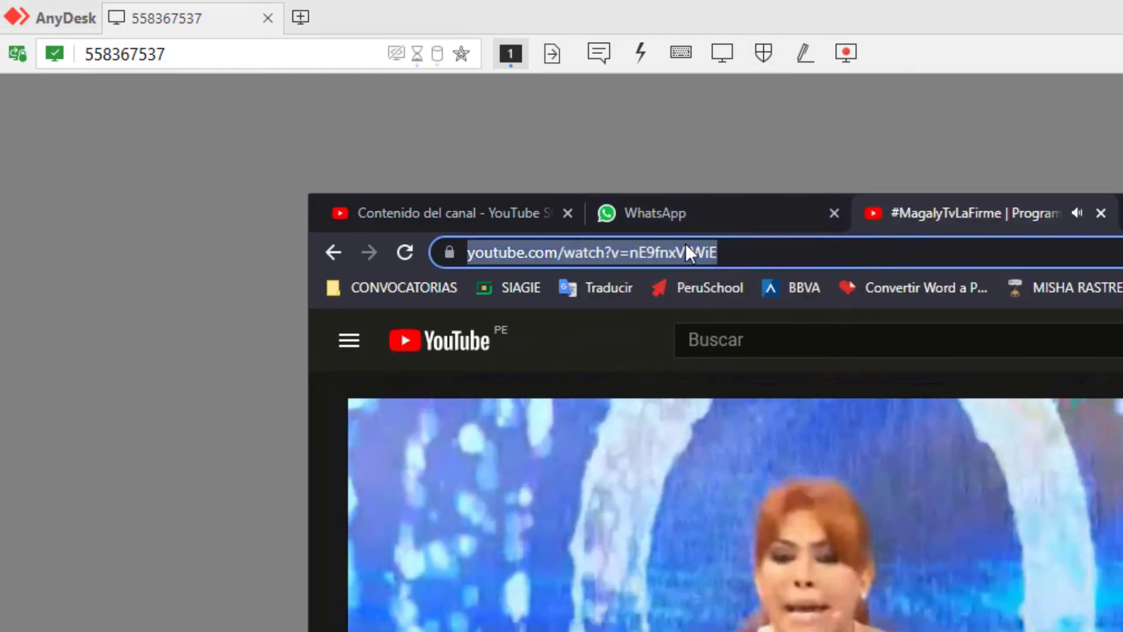
right_click(657, 249)
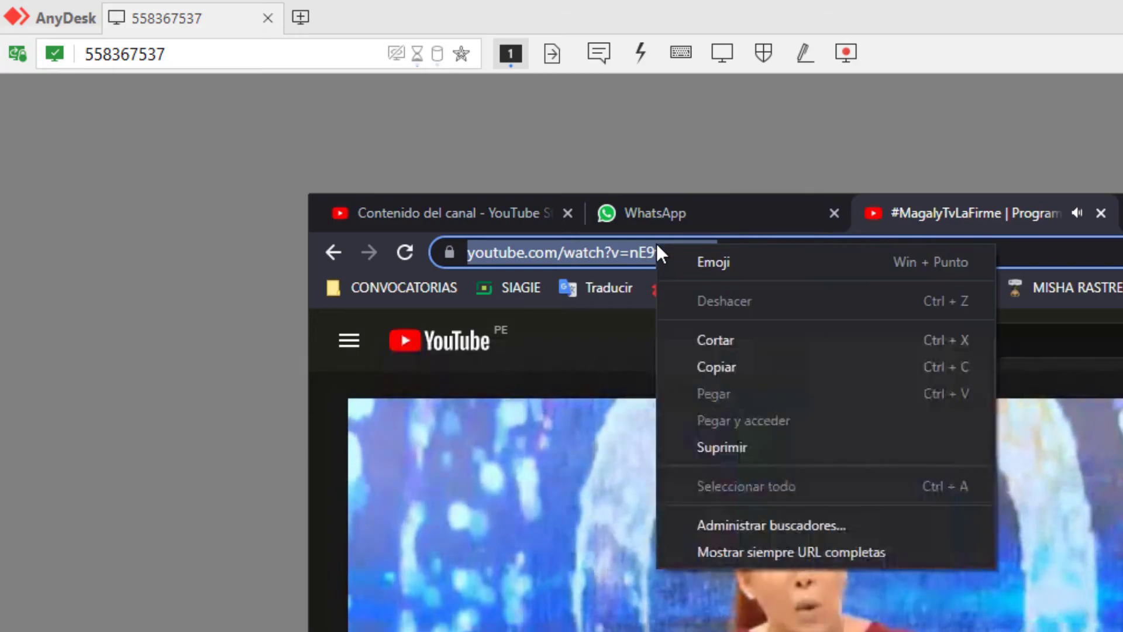
left_click(697, 368)
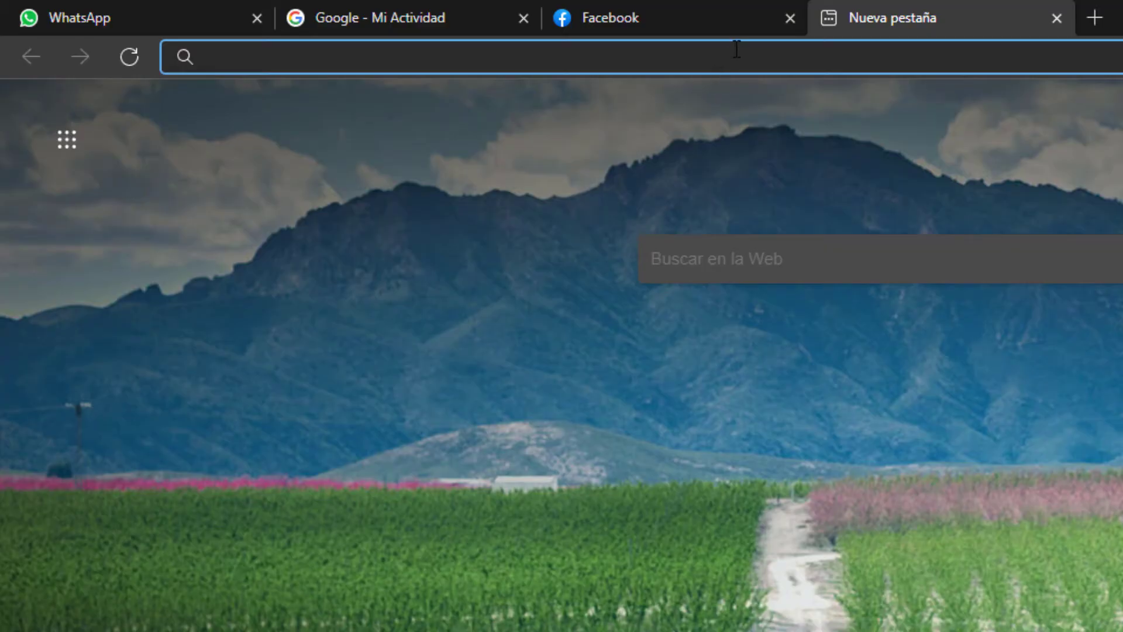
type("https://www.youtube.com/watch?v=nE9fnxVtWiE")
Copy the SumatraPDF shortcut from the remote desktop, paste it on the local desktop and move it towards the other icons
left_click(475, 245)
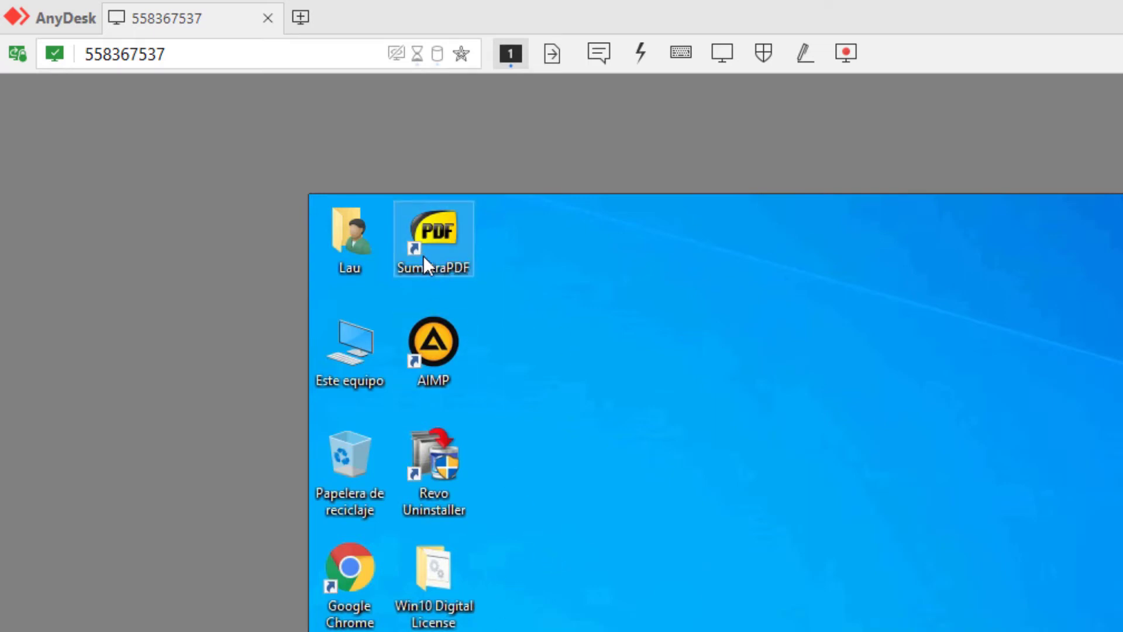
right_click(454, 257)
left_click(528, 596)
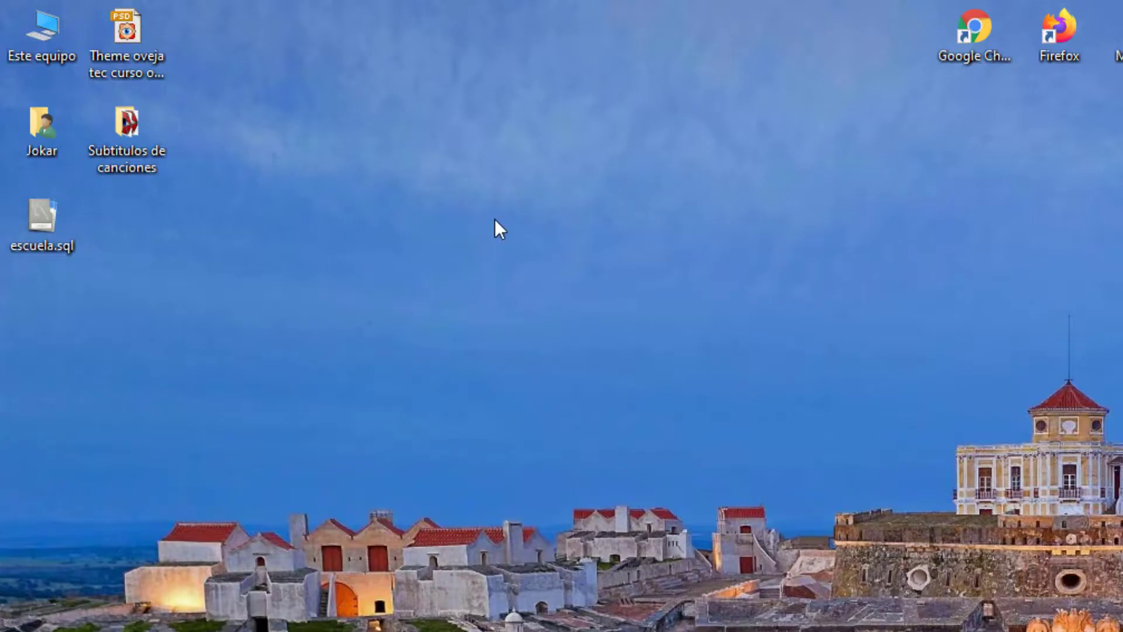
right_click(494, 219)
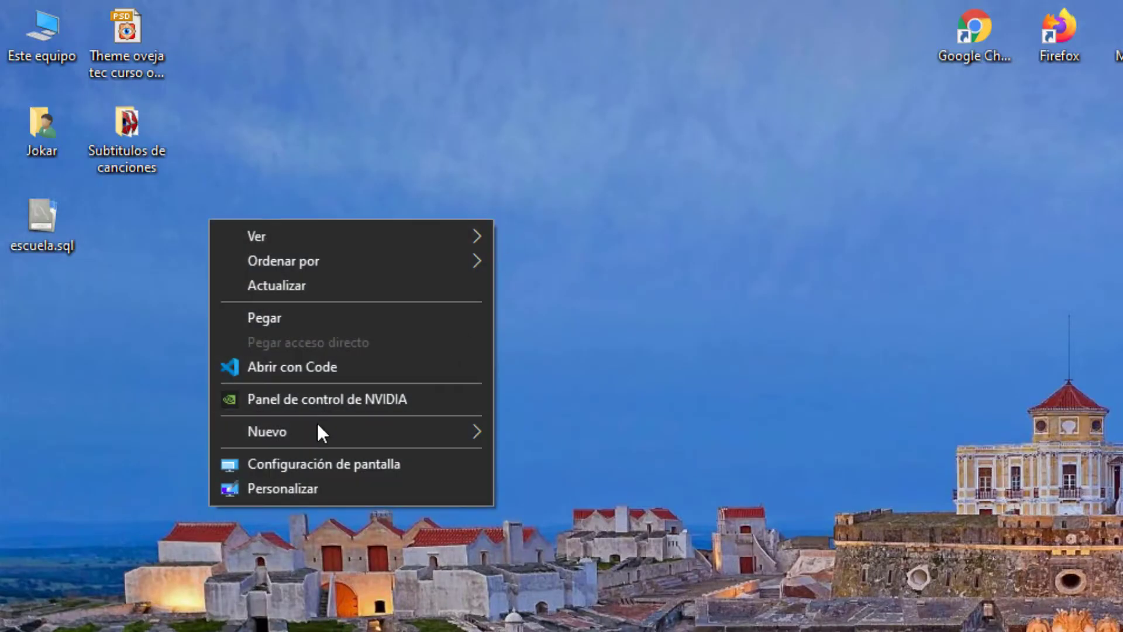
left_click(292, 322)
left_click_drag(508, 244, 240, 70)
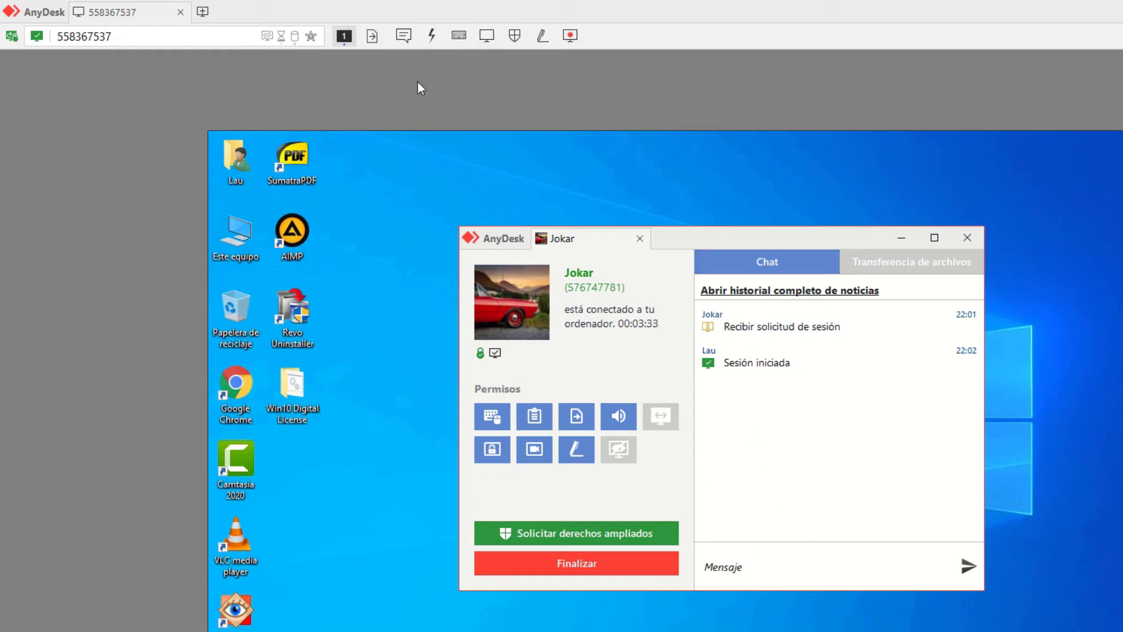
Send the message "hola" to the remote computer through the session chat, closing the chat once sent
left_click(405, 41)
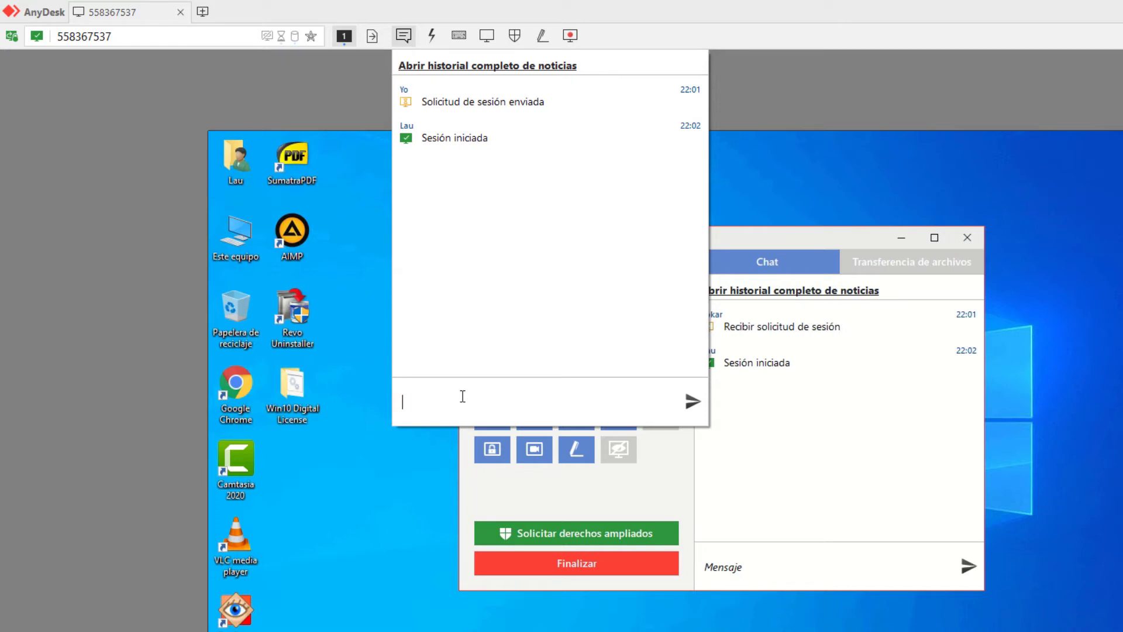
type("hola")
key("Return")
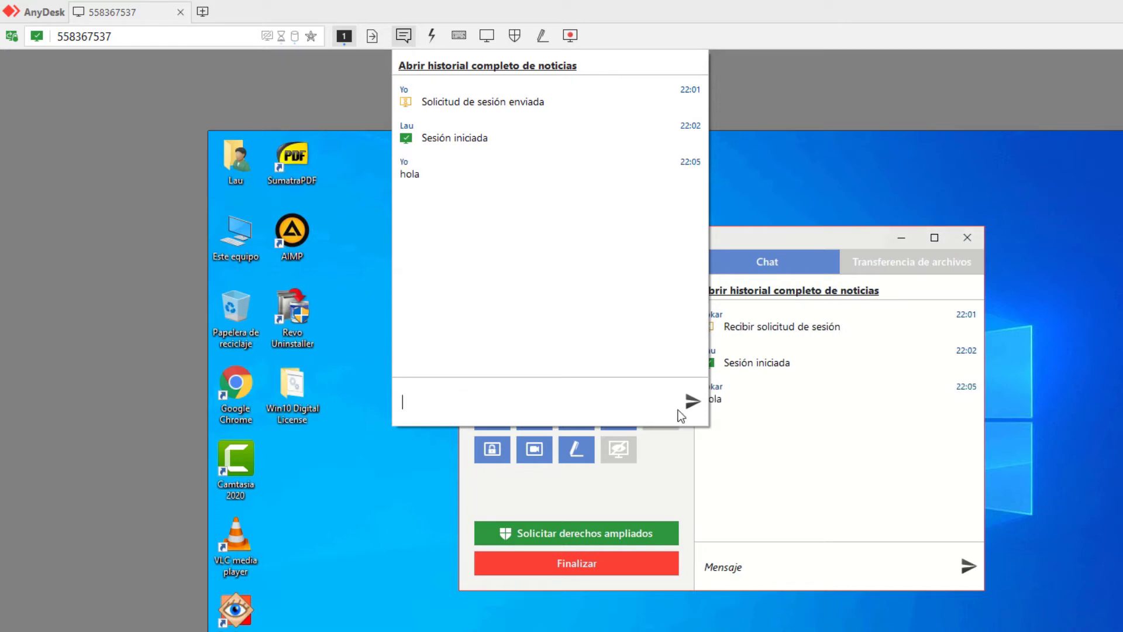
left_click(790, 425)
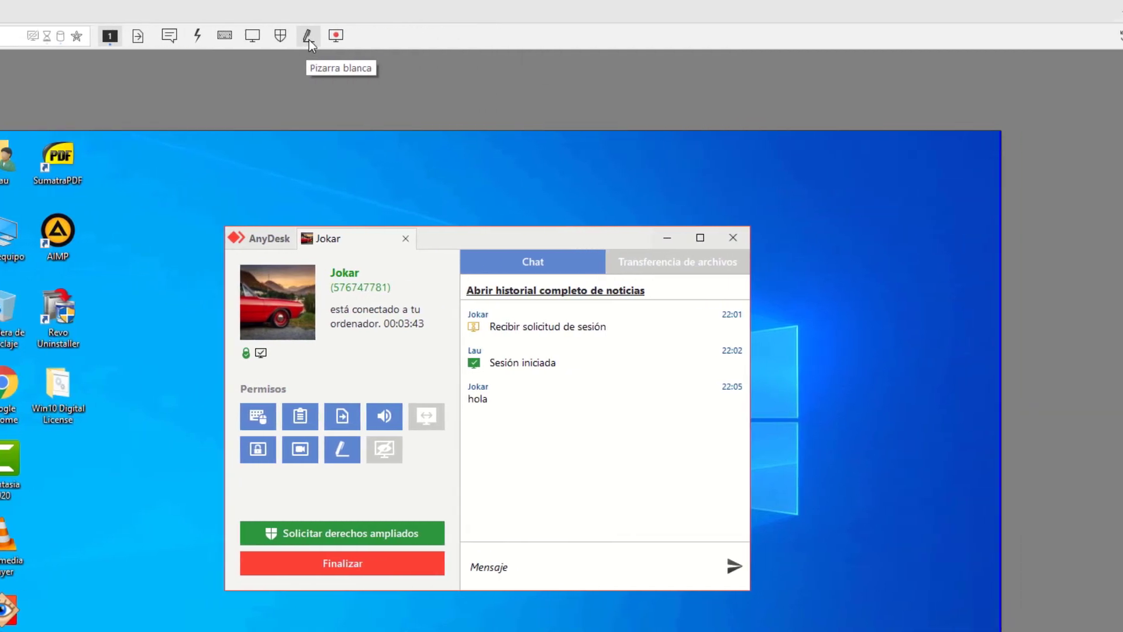
Using the freehand whiteboard pen in red, circle the "hola" message and draw three arrows pointing at it, closing the whiteboard when done
left_click(542, 36)
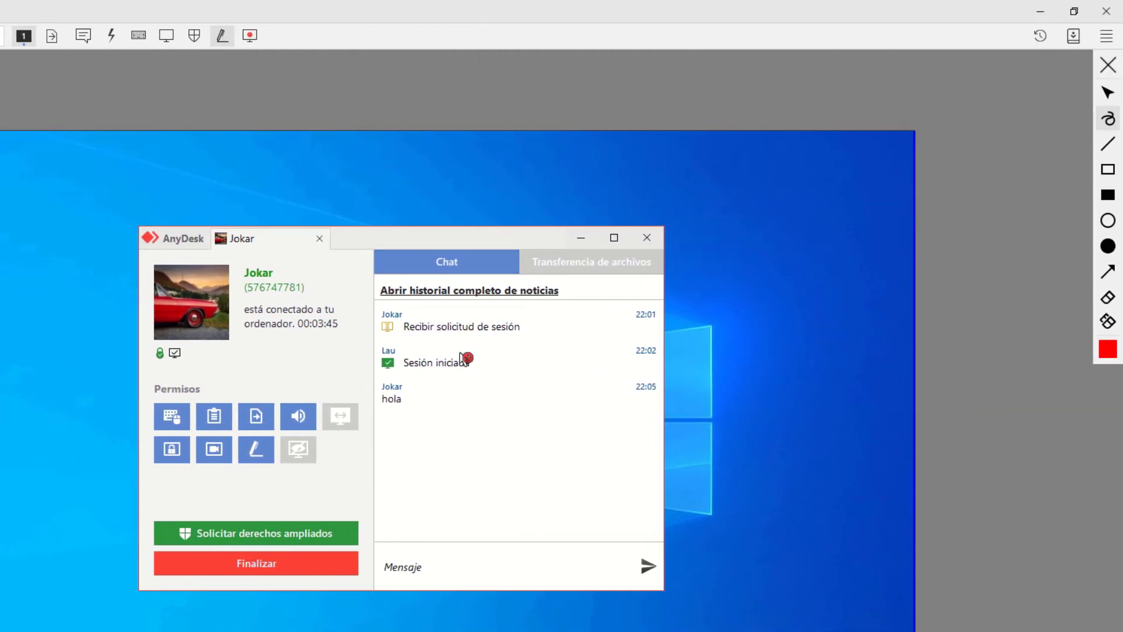
mouse_move(387, 369)
left_mouse_down()
mouse_move(408, 426)
mouse_move(459, 406)
mouse_move(389, 387)
mouse_move(368, 407)
left_mouse_up()
left_click_drag(482, 393, 577, 393)
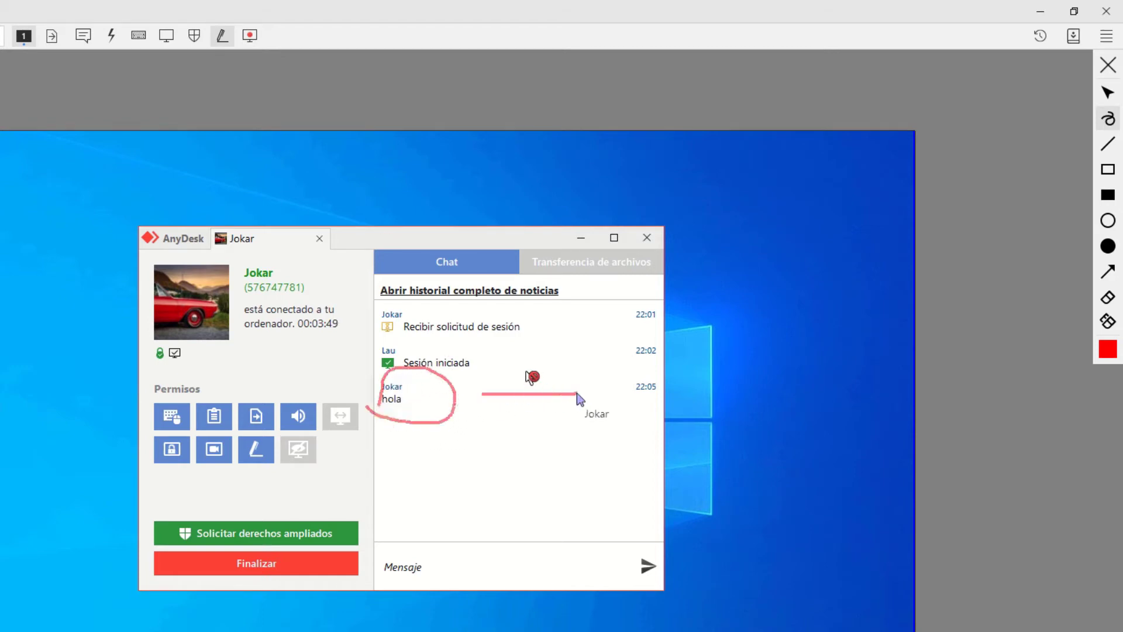
mouse_move(515, 374)
left_mouse_down()
mouse_move(490, 412)
mouse_move(512, 418)
left_mouse_up()
left_click_drag(324, 491, 400, 421)
left_click_drag(401, 422, 384, 475)
mouse_move(270, 366)
left_mouse_down()
mouse_move(383, 390)
mouse_move(331, 412)
left_mouse_up()
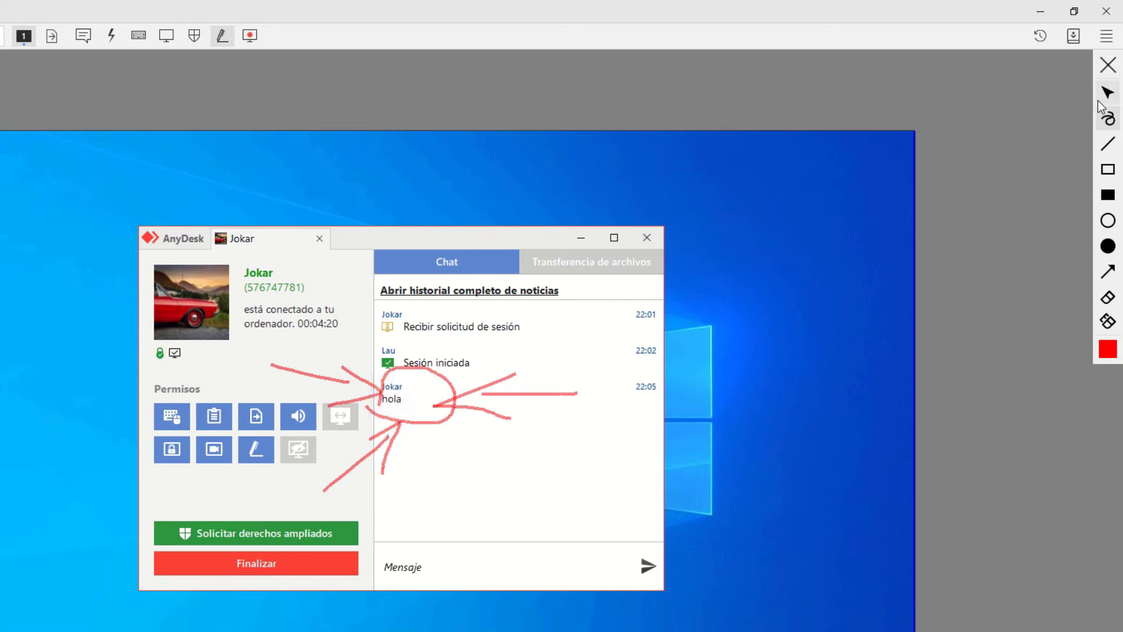
left_click(1110, 68)
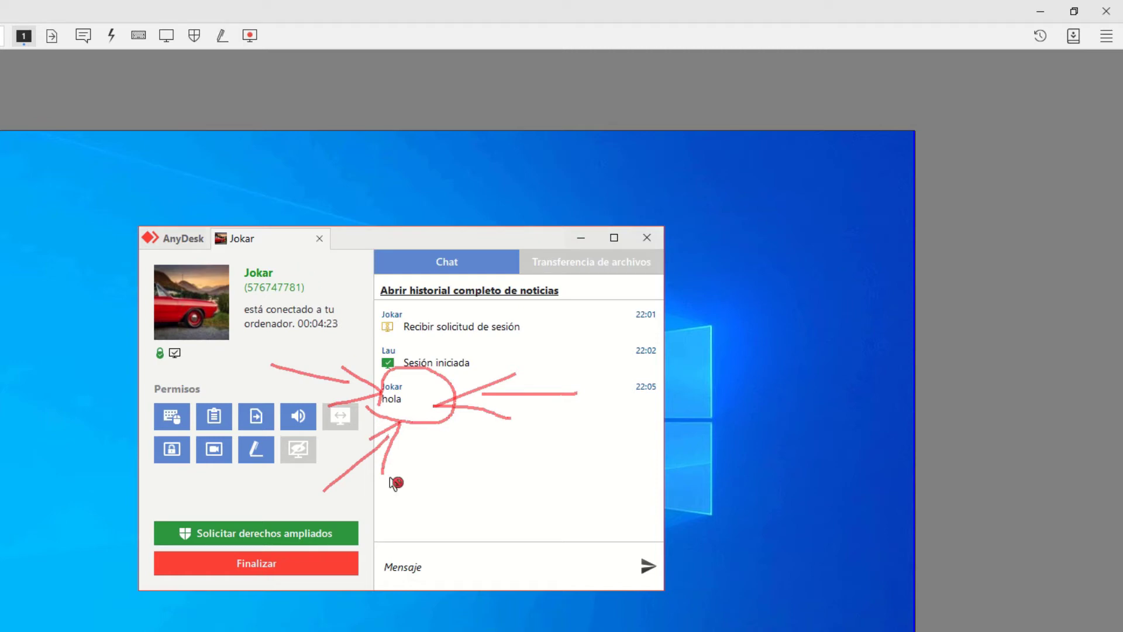
Reply "hola" from the remote computer's chat, and open the session chat to send "como estás"
type("hola")
key("Return")
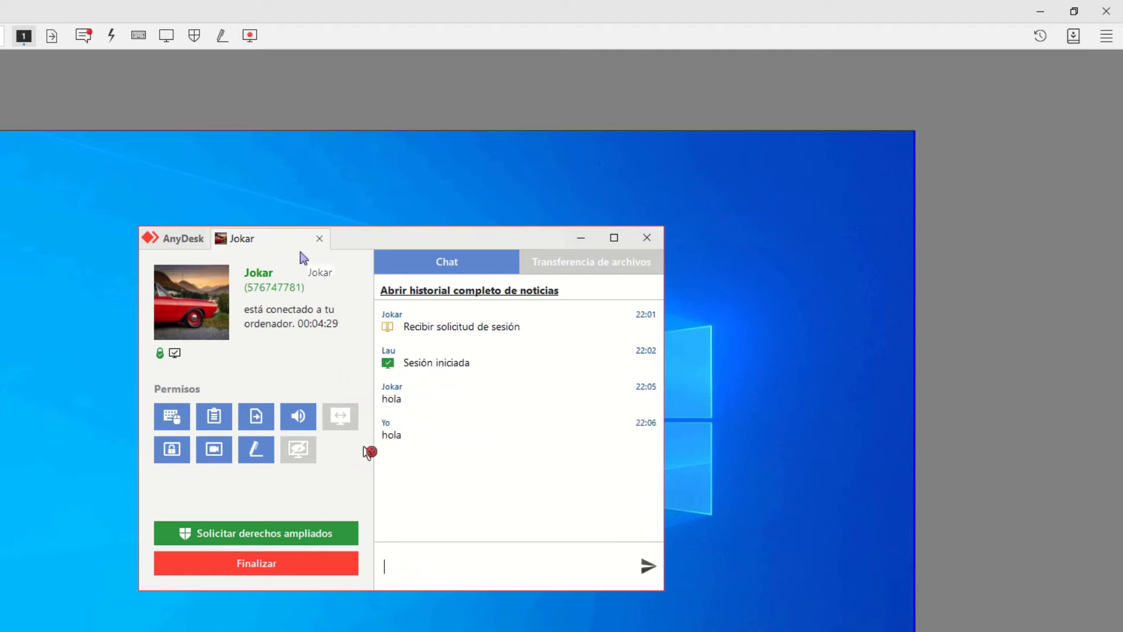
left_click(90, 40)
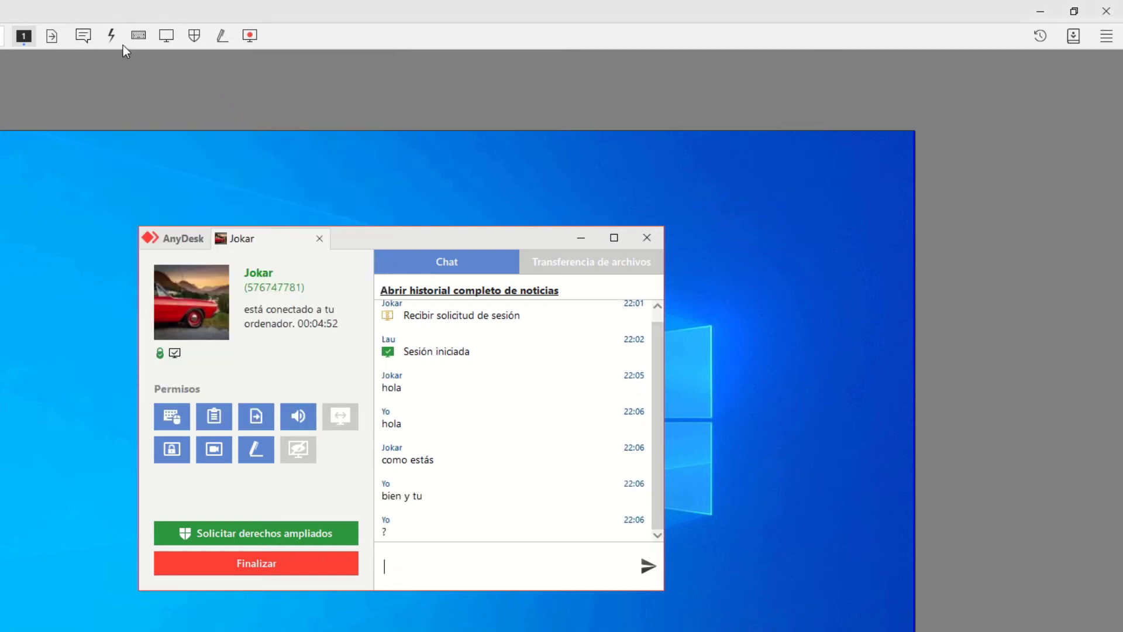
On the whiteboard, draw a freehand zigzag over the chat window and a straight horizontal line above the Permisos section
left_click(216, 41)
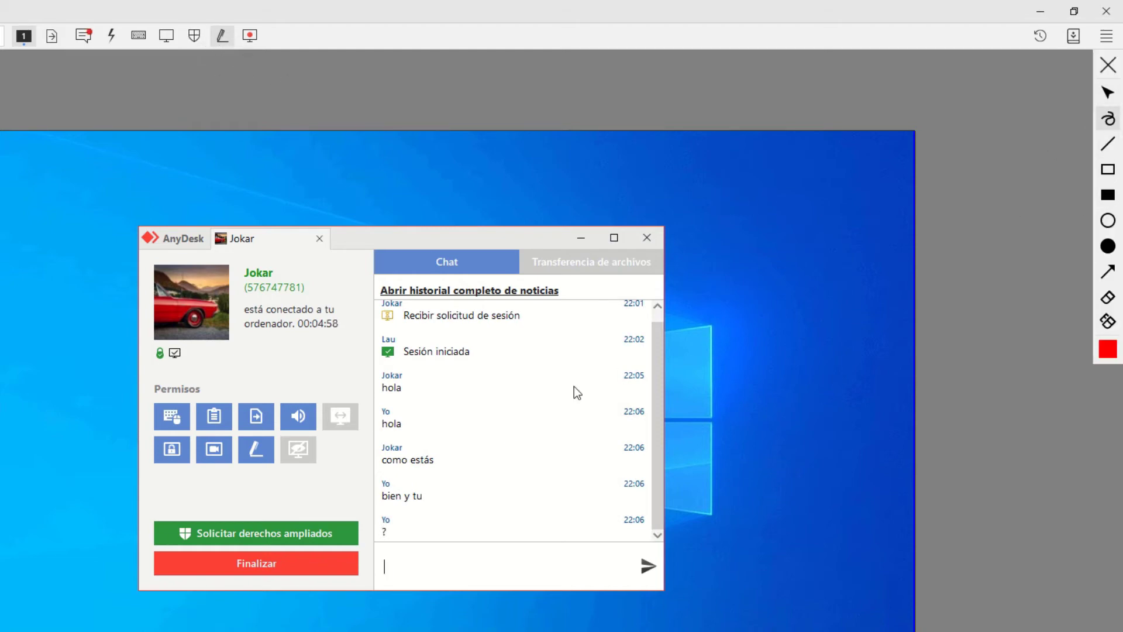
left_click(1108, 144)
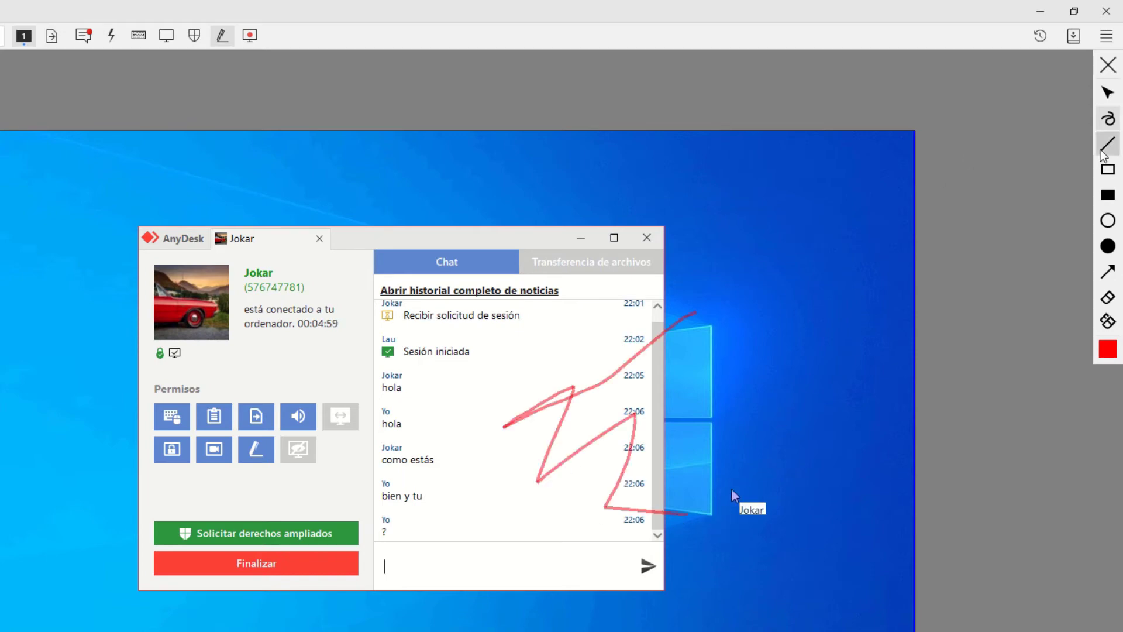
left_click_drag(195, 374, 460, 374)
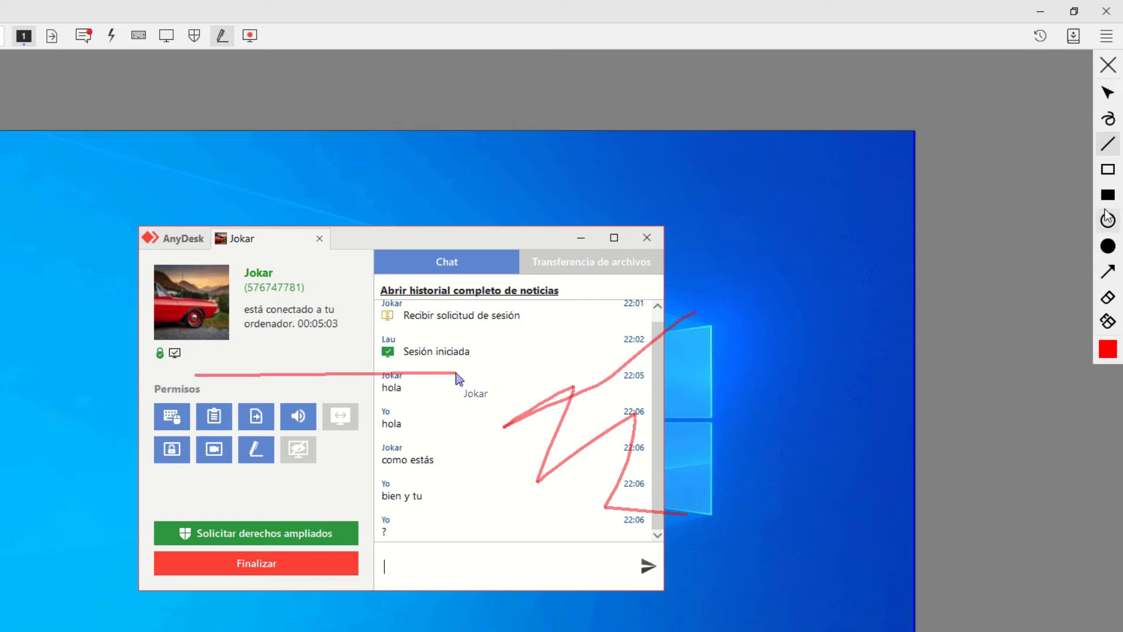
Draw an outlined rectangle around the session window's upper middle and a filled rectangle over the "como estás" message
left_click(1108, 171)
left_click_drag(318, 249, 472, 320)
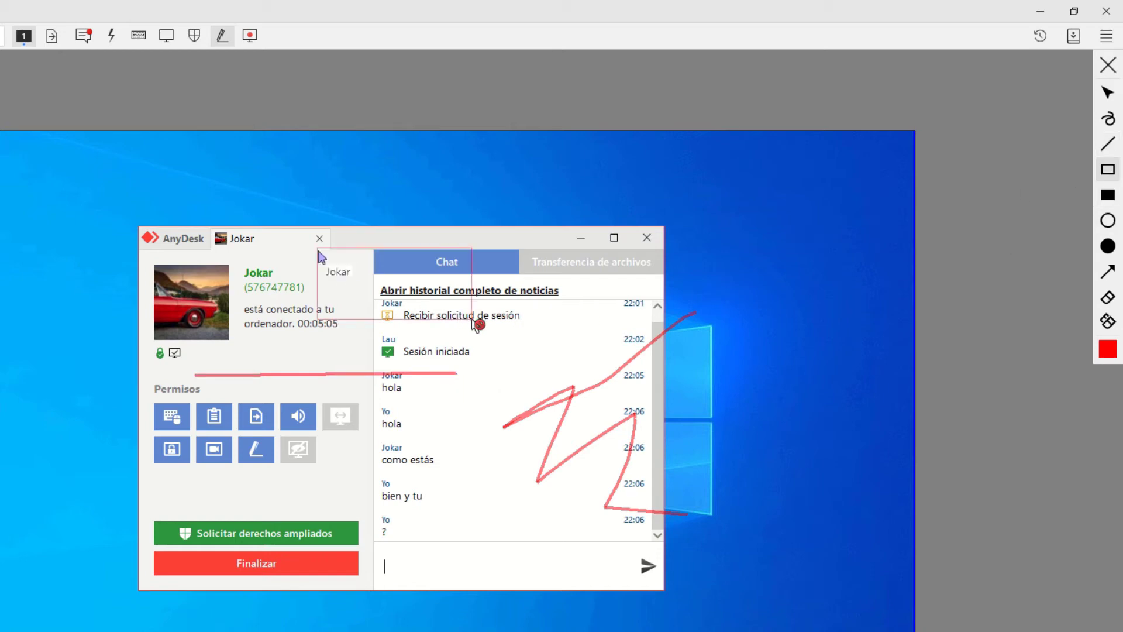
left_click(1109, 205)
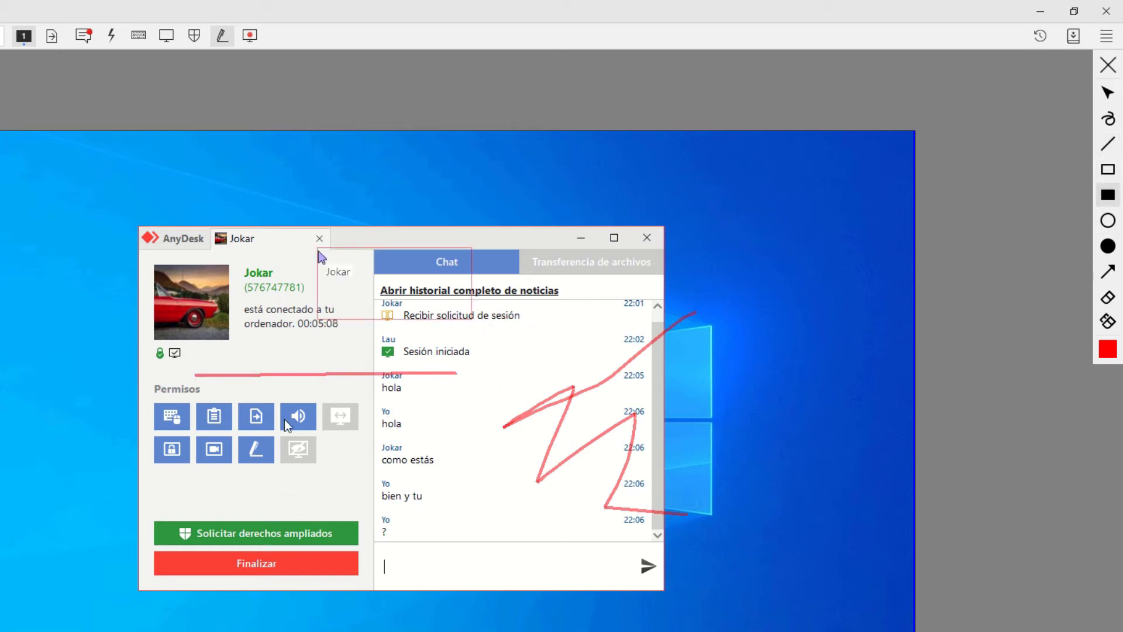
left_click_drag(284, 419, 452, 505)
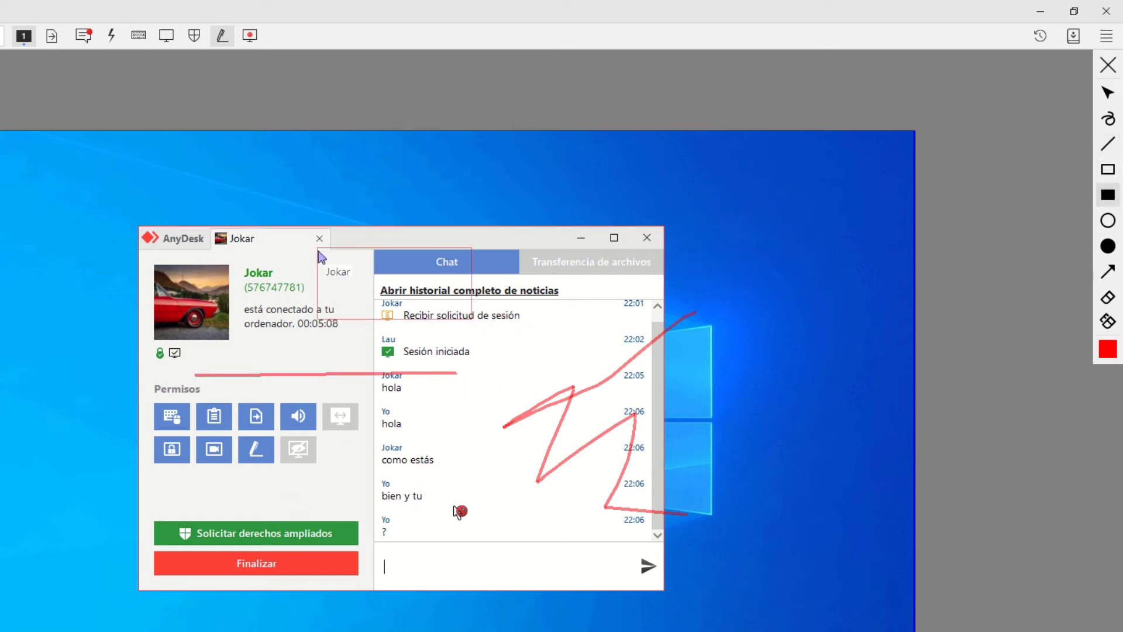
Draw an outlined circle centred above the Chat heading and a filled circle over the Permisos buttons
left_click(1110, 225)
left_click_drag(460, 232, 558, 281)
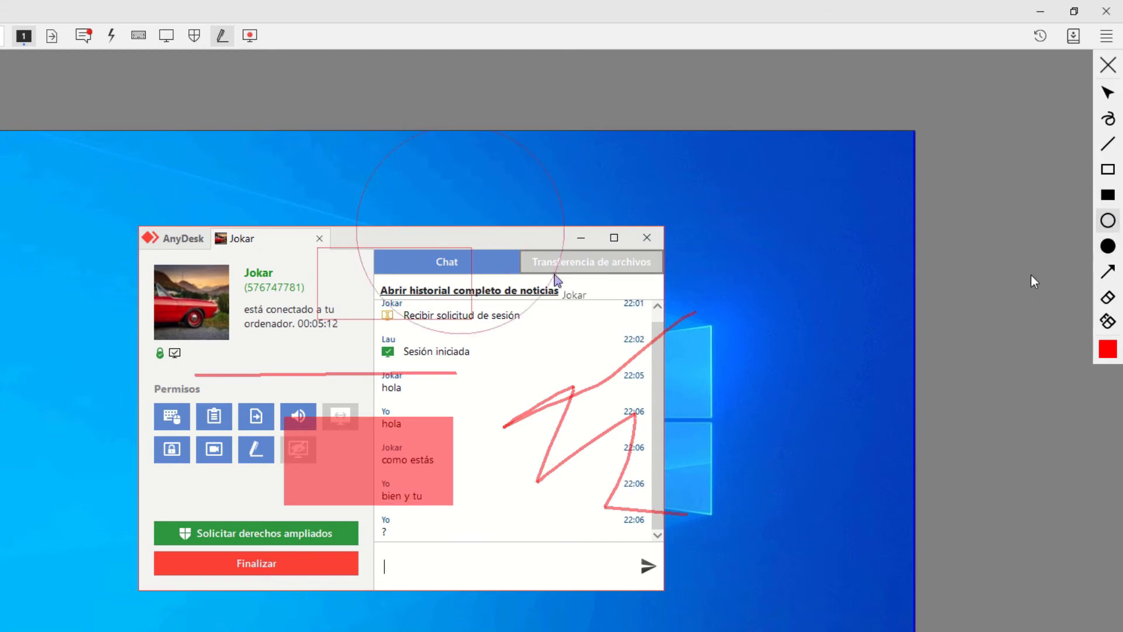
left_click(1108, 246)
left_click_drag(174, 449, 251, 543)
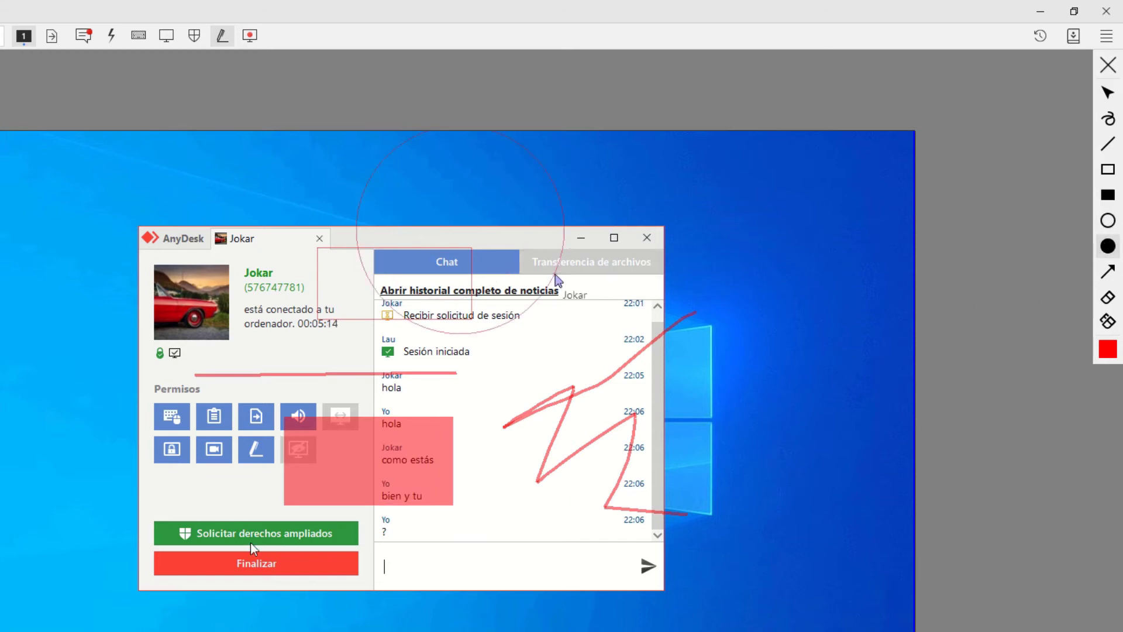
Draw a thick red whiteboard arrow from beside the first "hola" message up to the chat window's upper right corner
left_click(1109, 273)
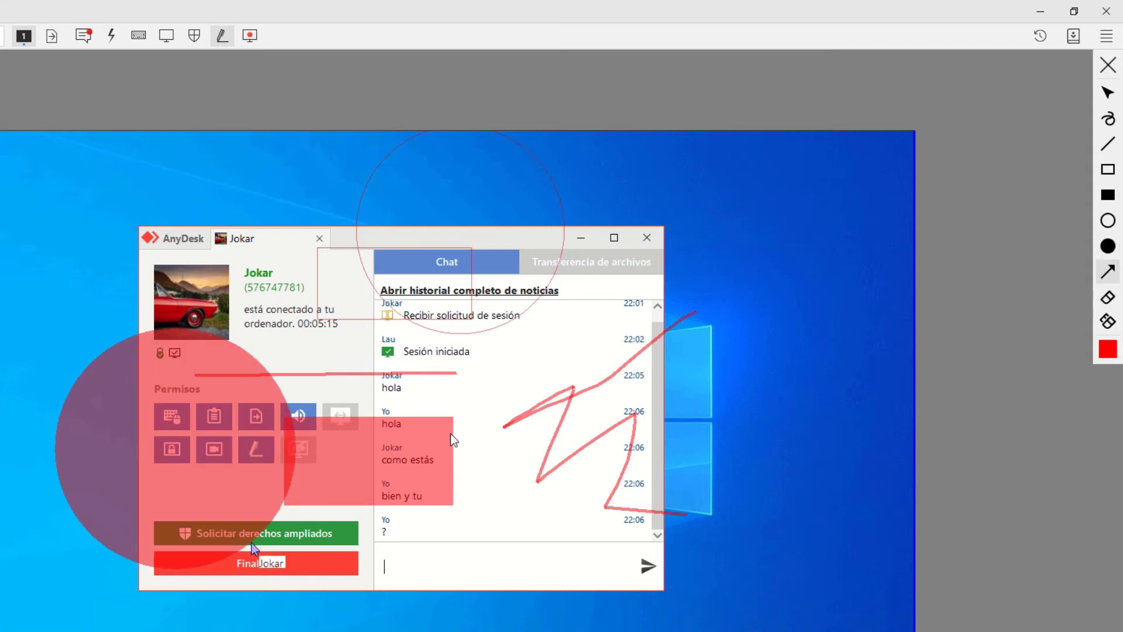
left_click_drag(421, 393, 655, 289)
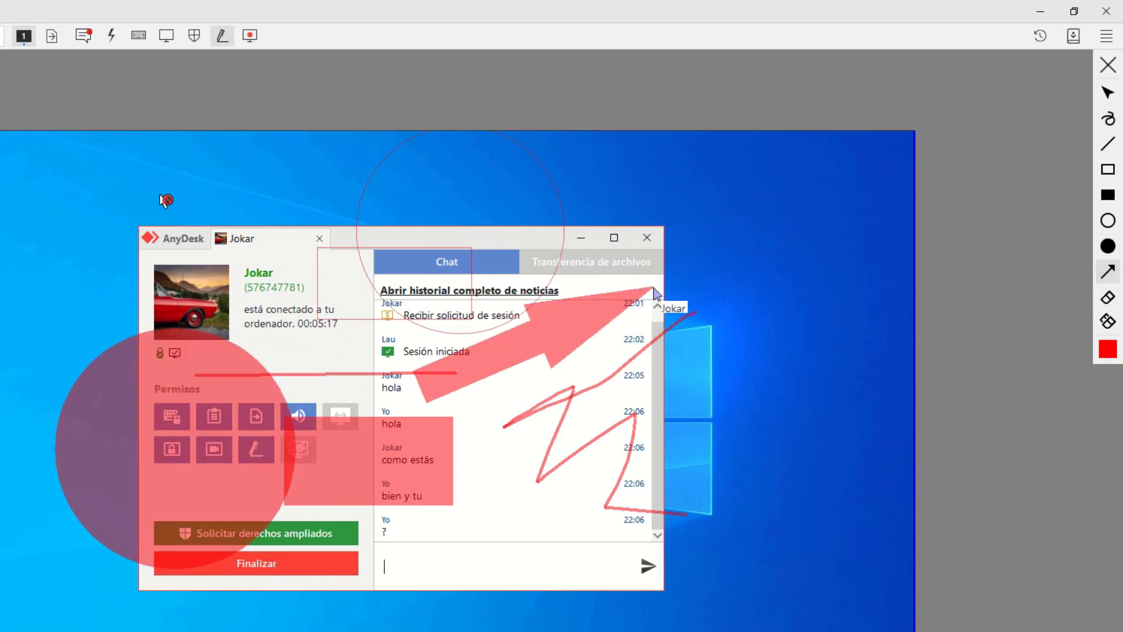
Draw a red whiteboard arrow pointing at the connection time and a magenta one above the message field, and close the whiteboard
left_click_drag(166, 199, 297, 335)
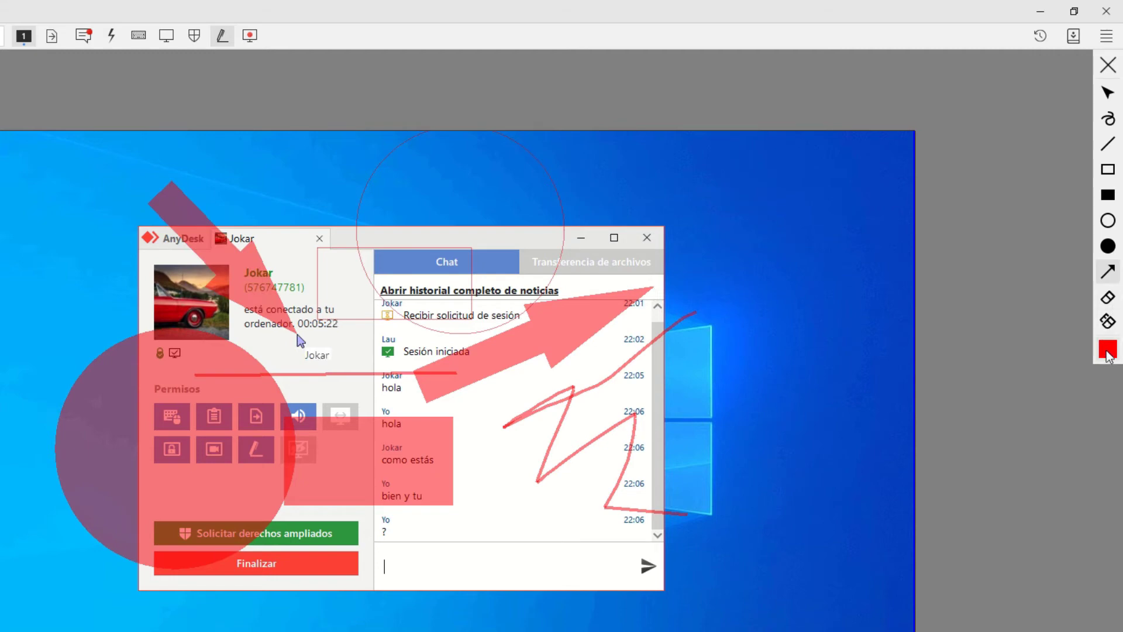
left_click(1108, 348)
left_click(1106, 429)
left_click_drag(454, 561, 648, 478)
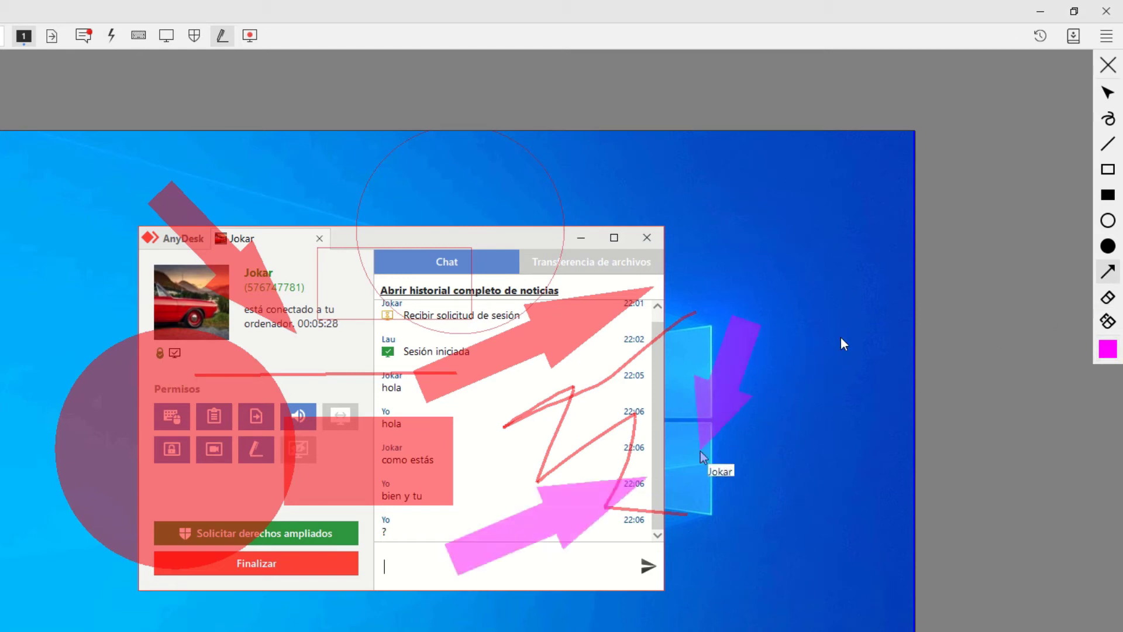
left_click(1108, 66)
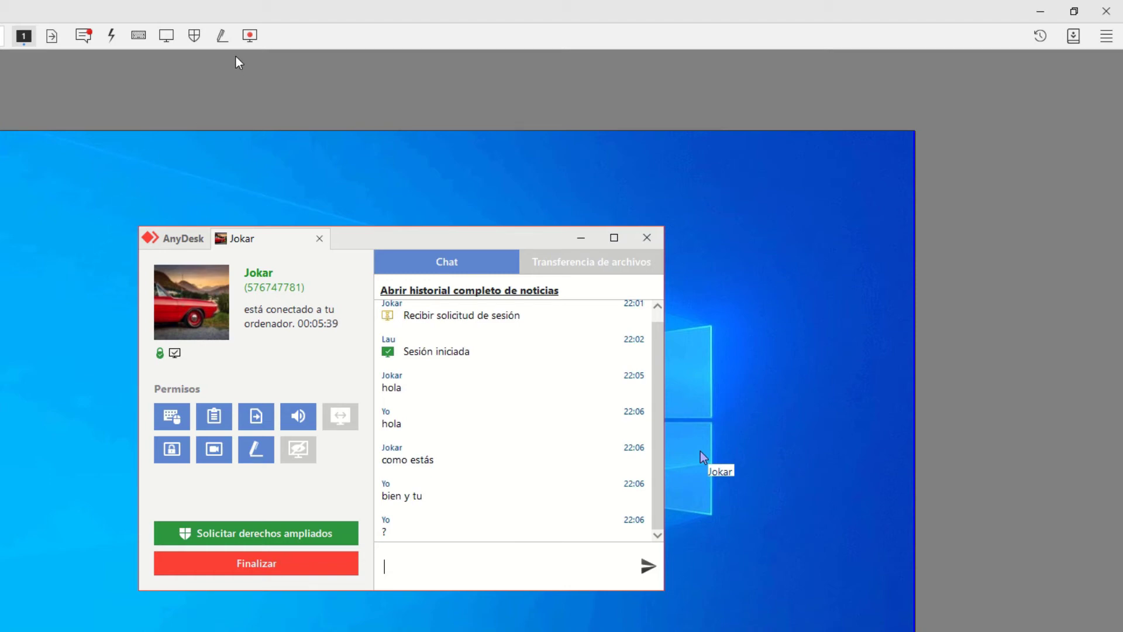
Start recording the remote session and stop the recording
left_click(250, 37)
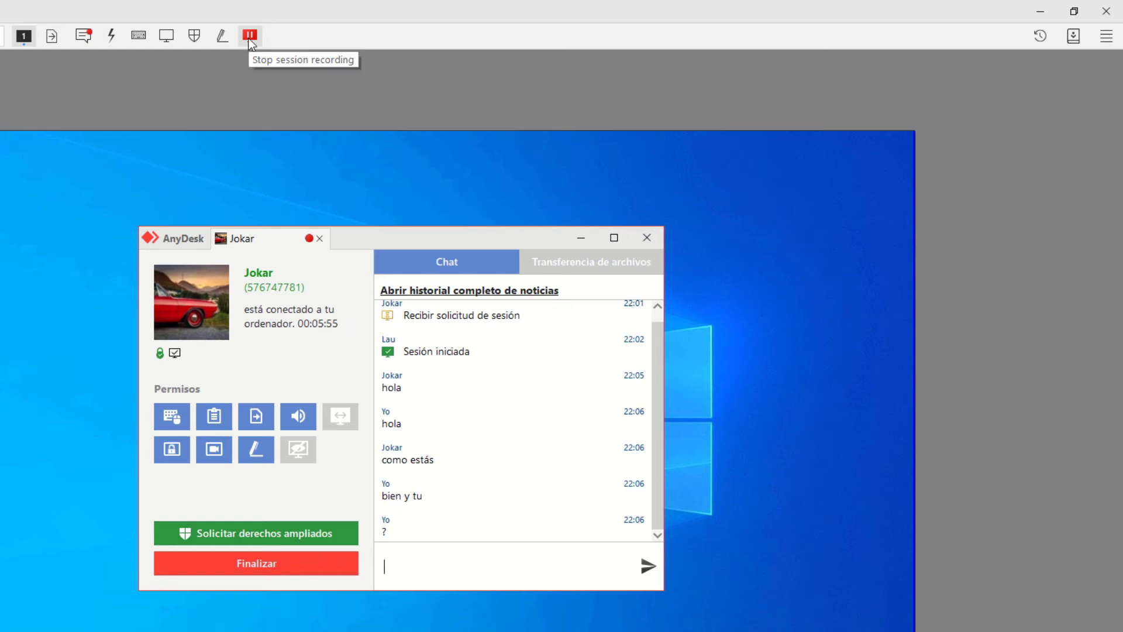
left_click(250, 37)
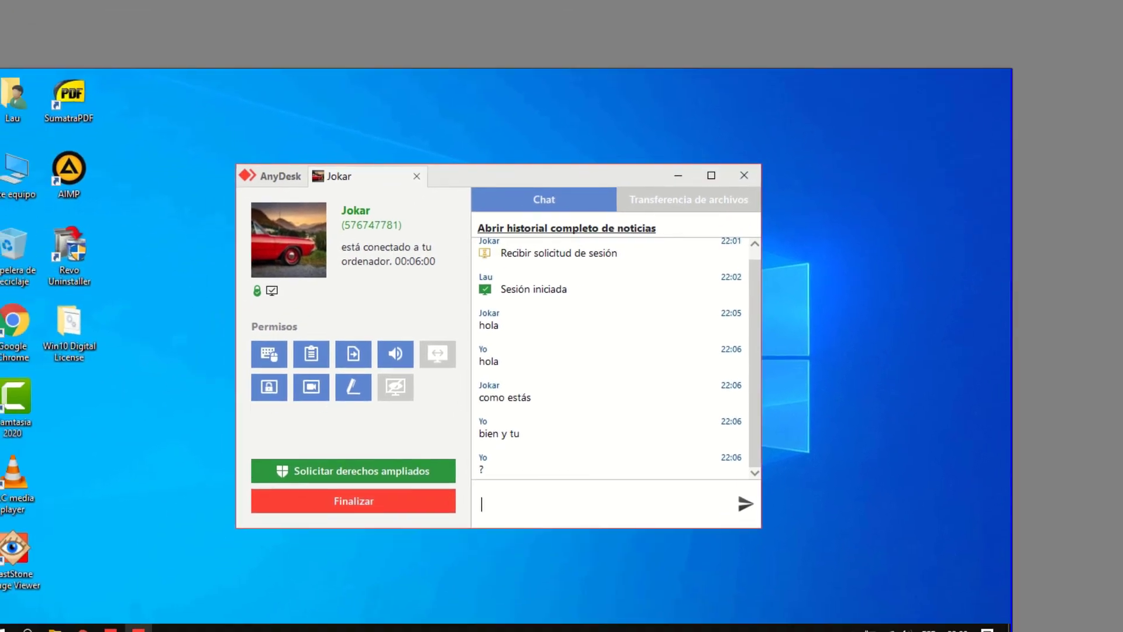
Open Task Manager on the remote computer and try to minimize the session window in front of it
right_click(358, 605)
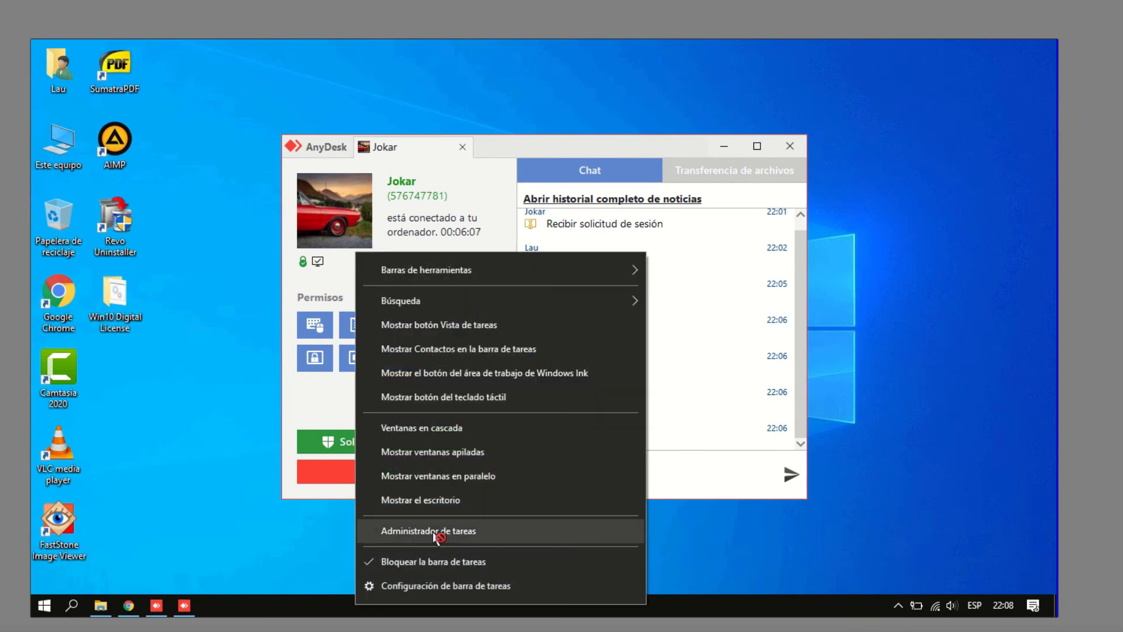
left_click(436, 532)
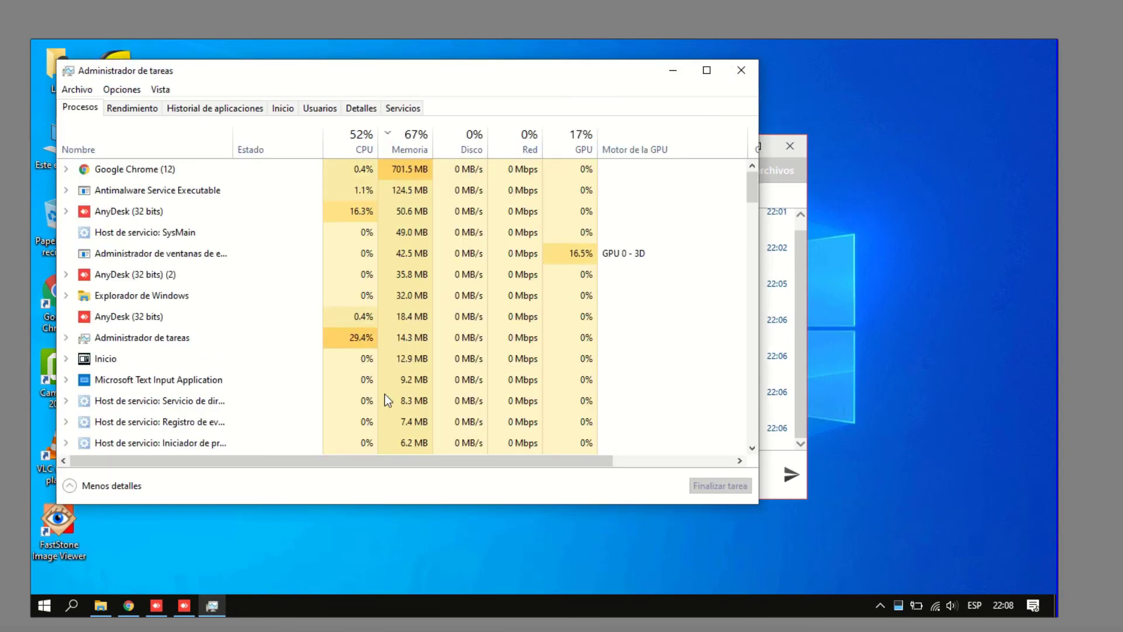
double_click(268, 271)
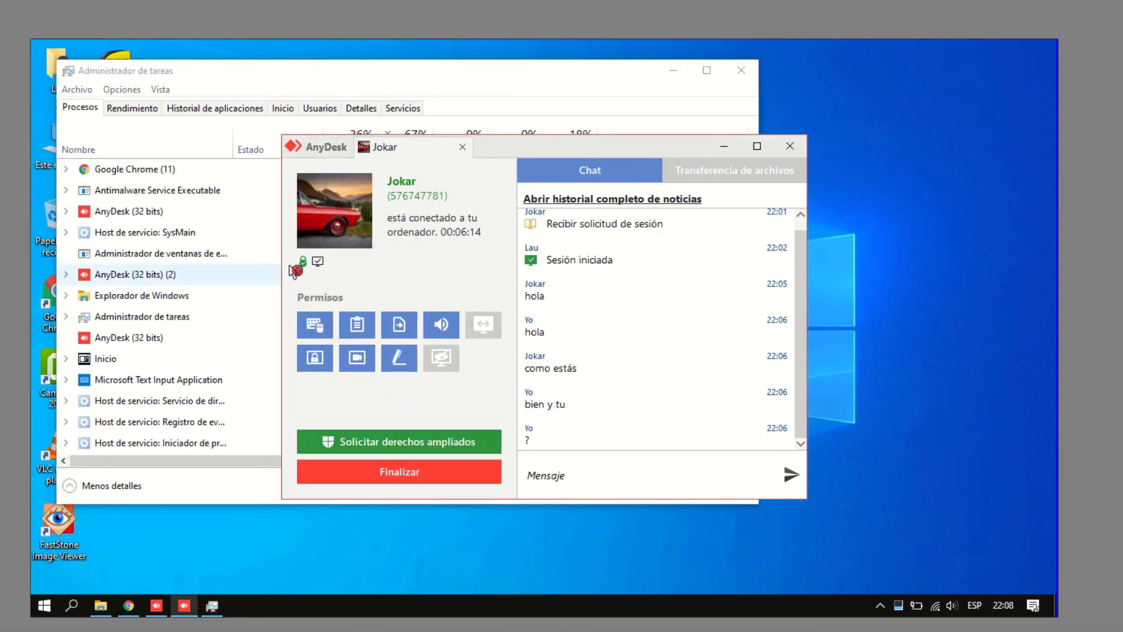
left_click(726, 147)
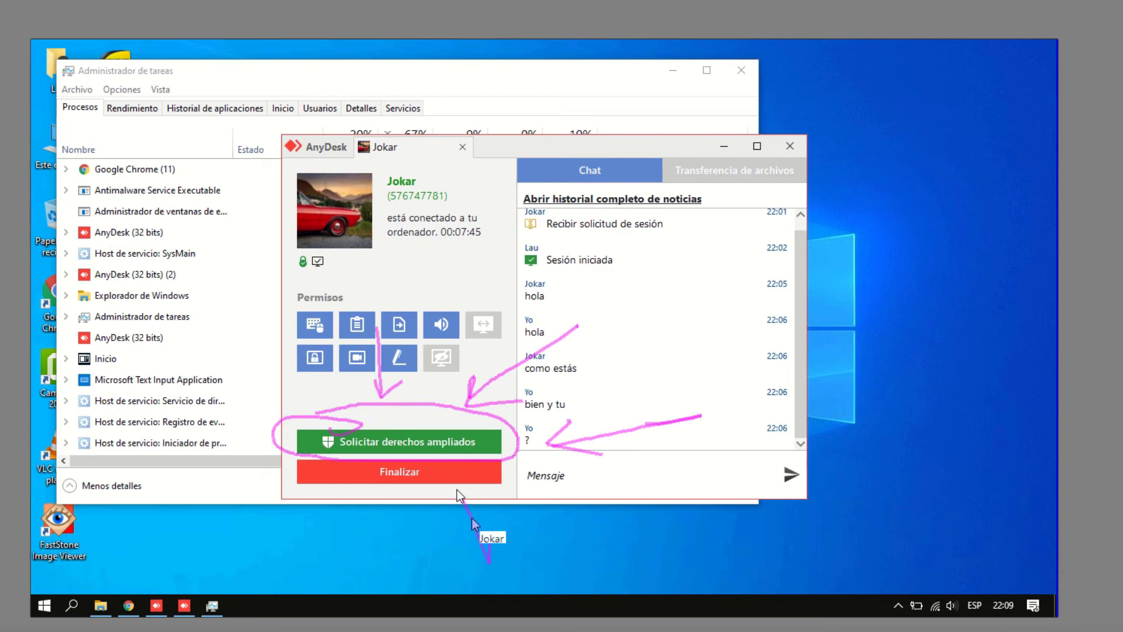
Request elevated rights for the session and minimize the new session window covering Task Manager
left_click(331, 445)
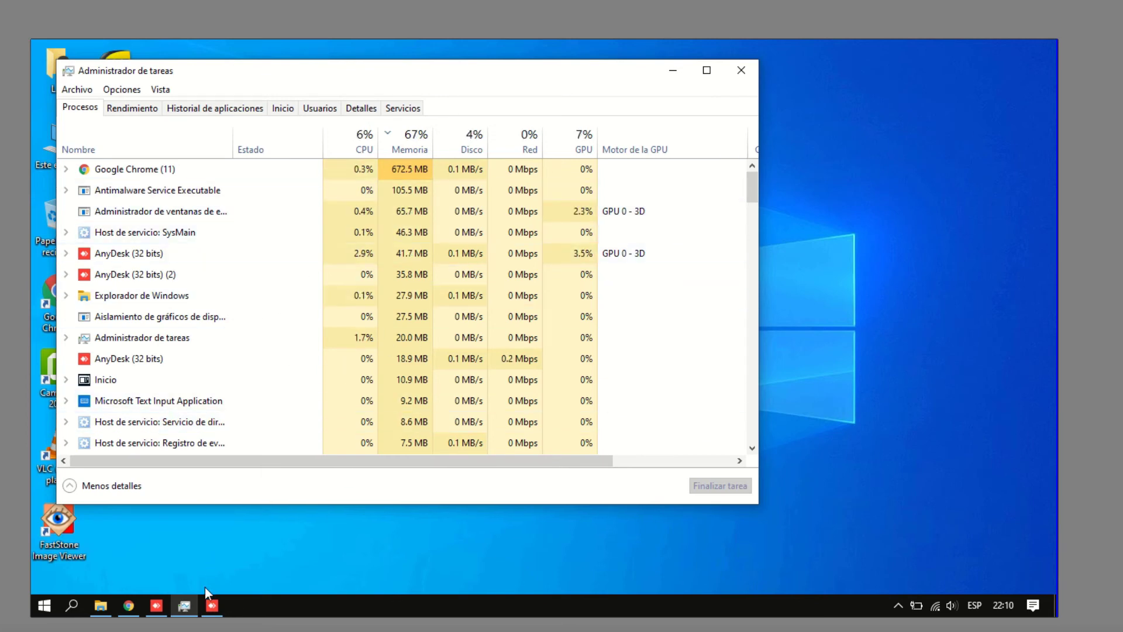
left_click(212, 605)
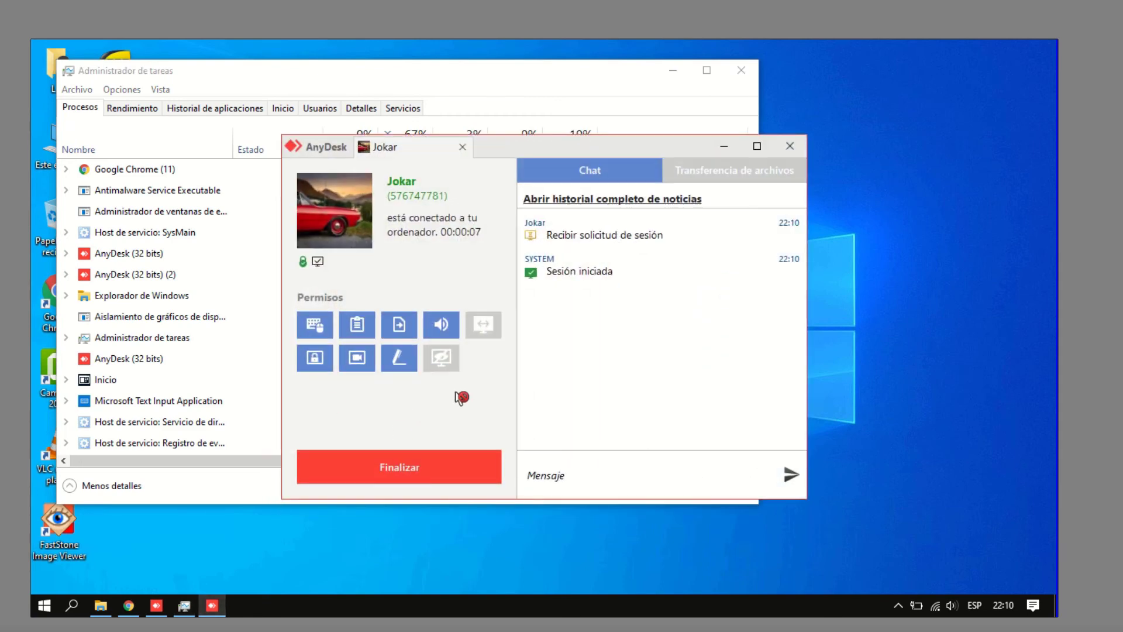
left_click(725, 146)
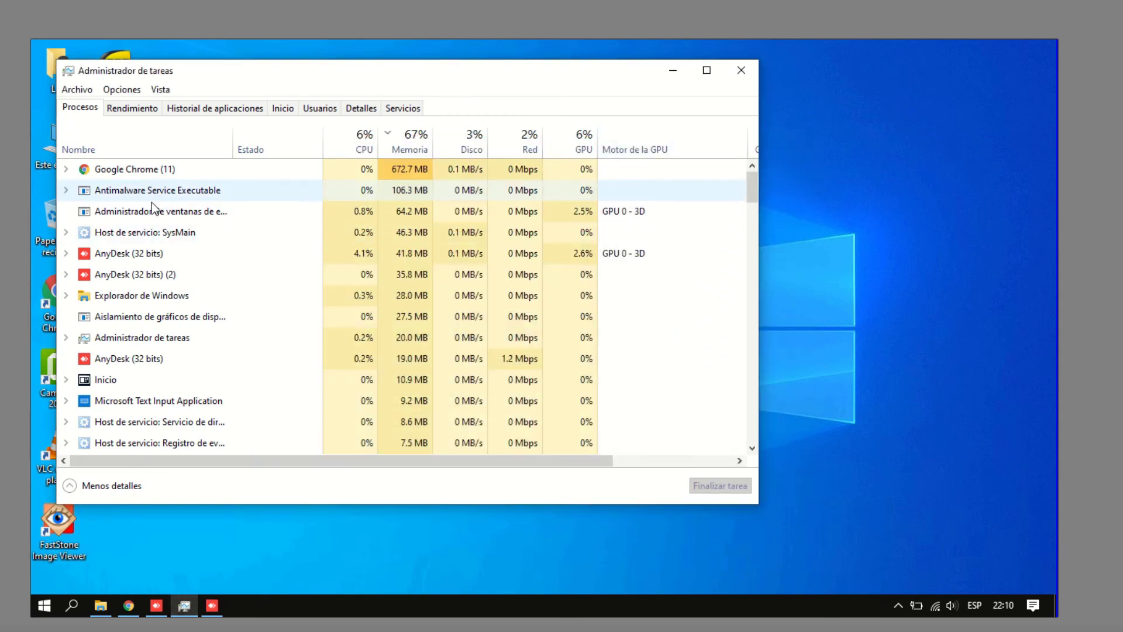
Check the actions offered for the Google Chrome process, and move the Task Manager window and make it taller
right_click(145, 170)
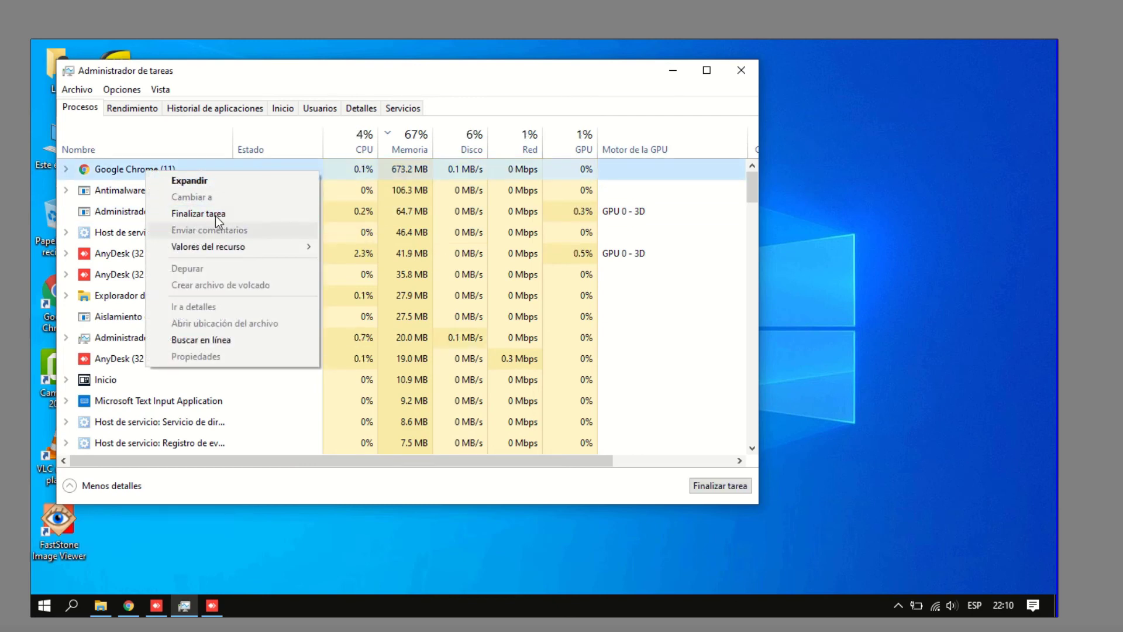
left_click(354, 66)
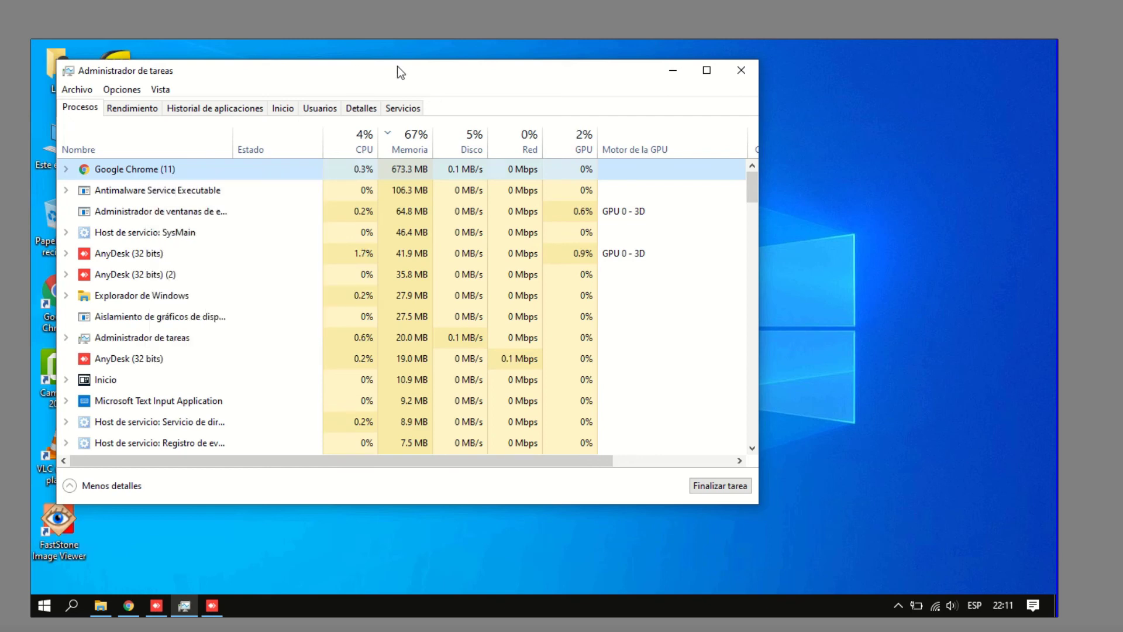
left_click_drag(357, 66, 557, 66)
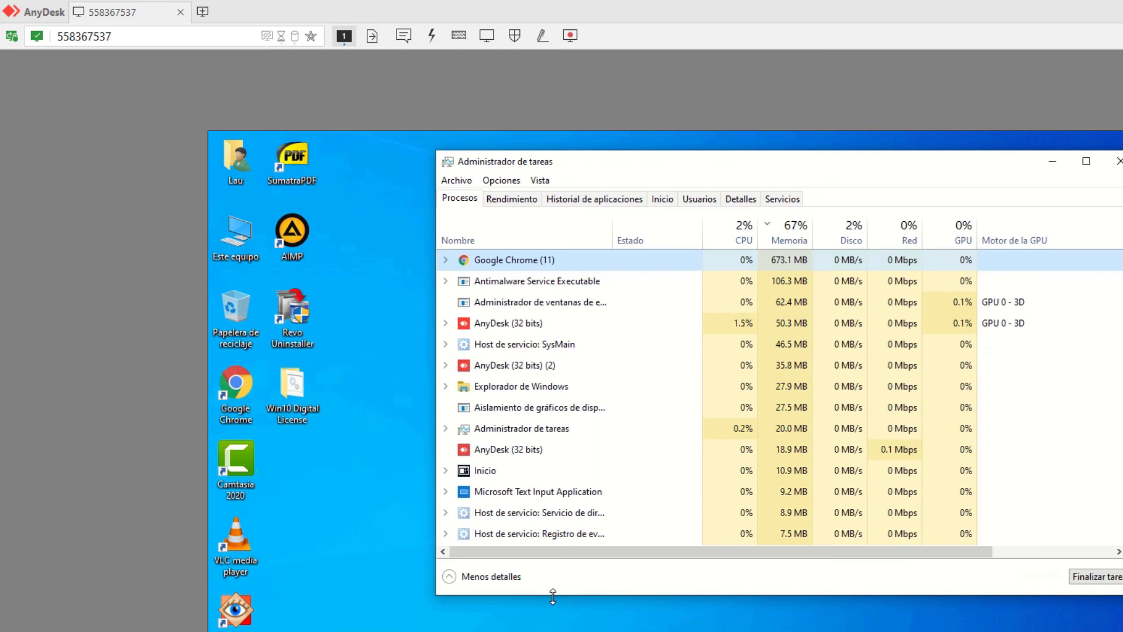
left_click_drag(553, 596, 549, 625)
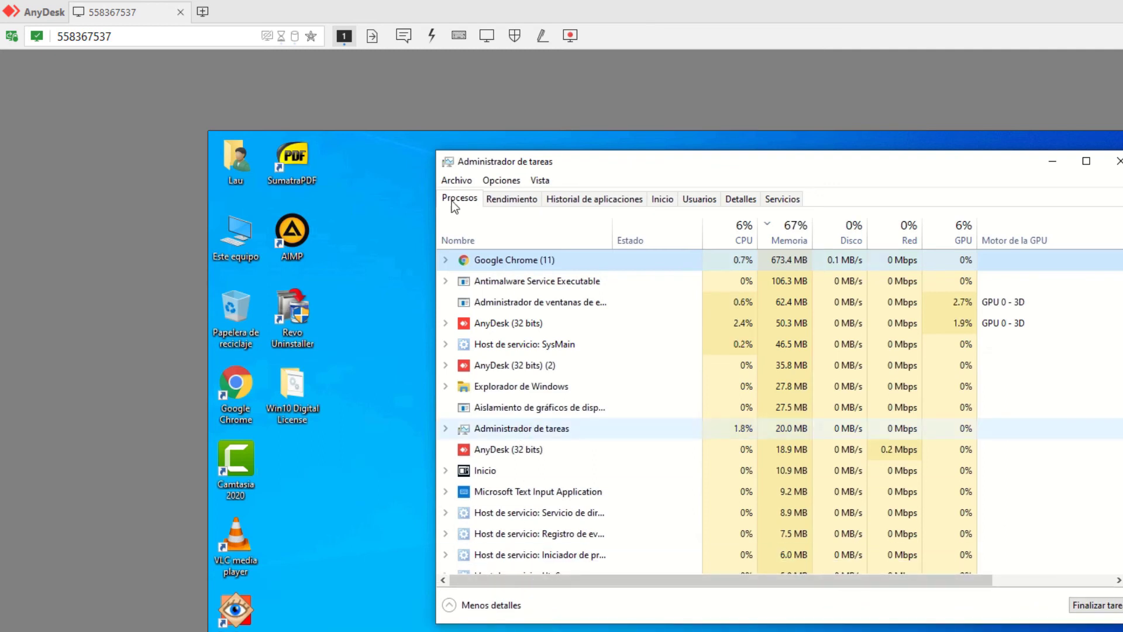
Review the session actions and key mapping options, and set the display quality to "De rápida reacción"
left_click(426, 40)
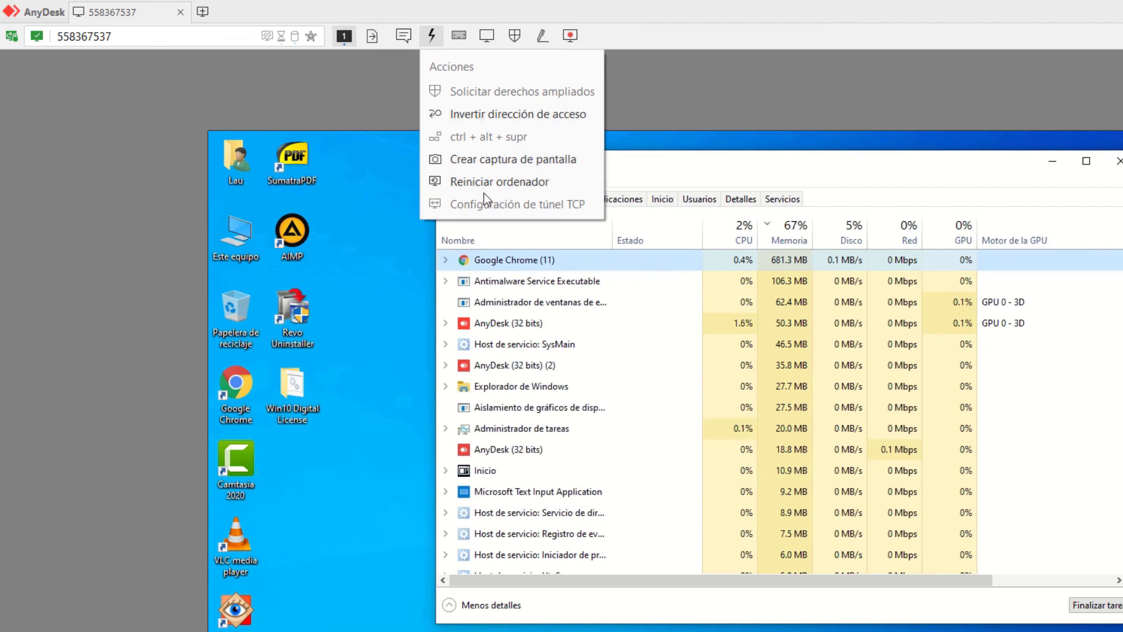
left_click(456, 40)
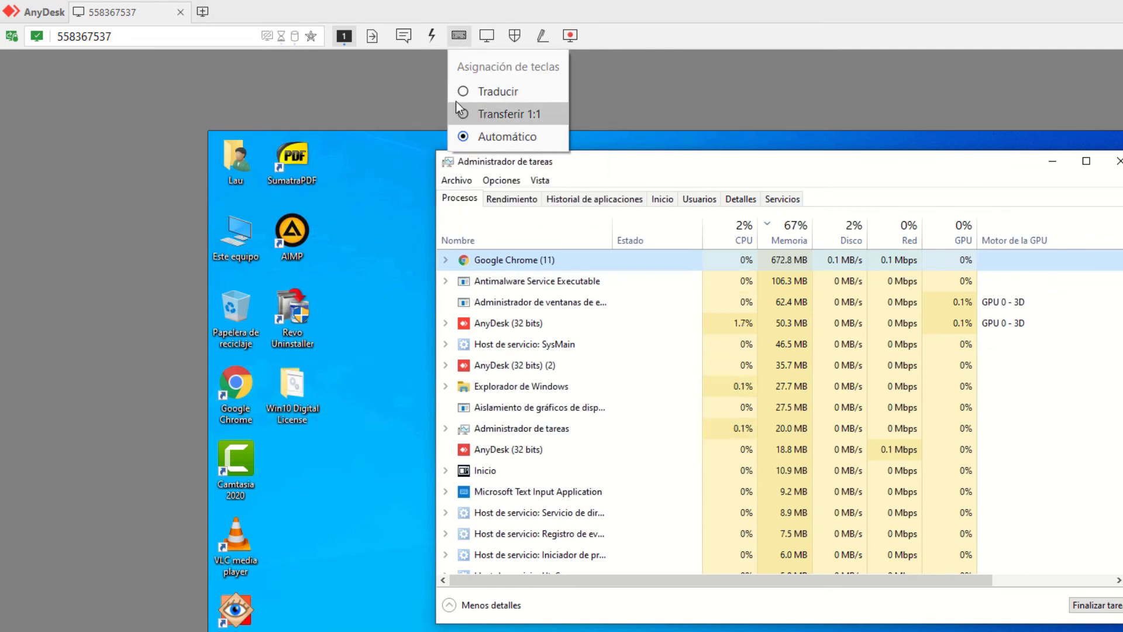
left_click(487, 37)
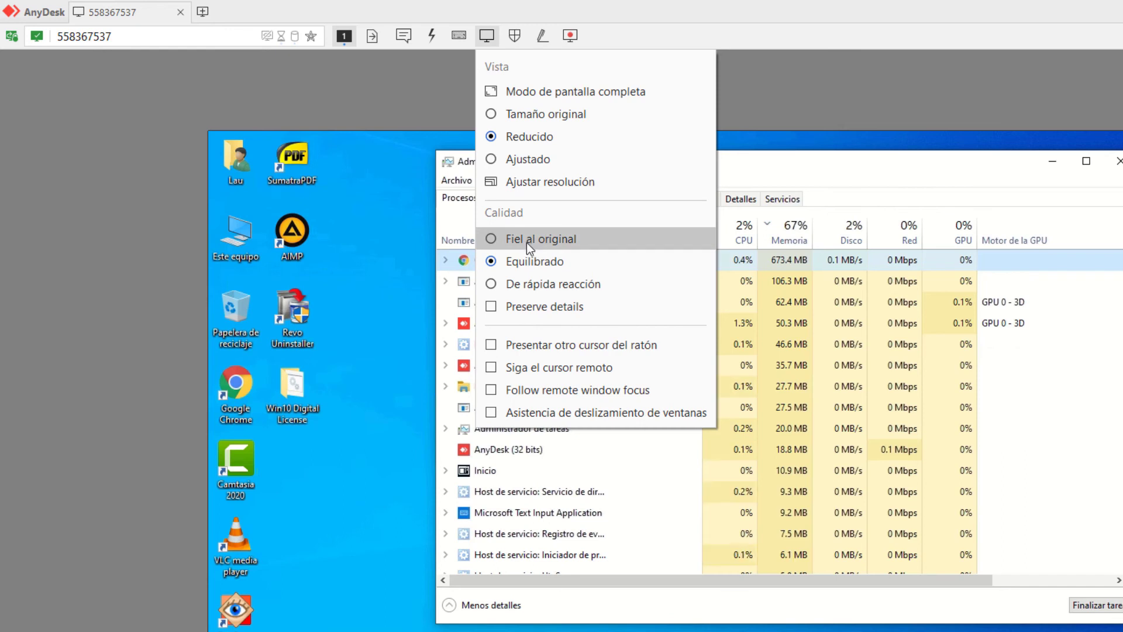
left_click(523, 286)
left_click(486, 36)
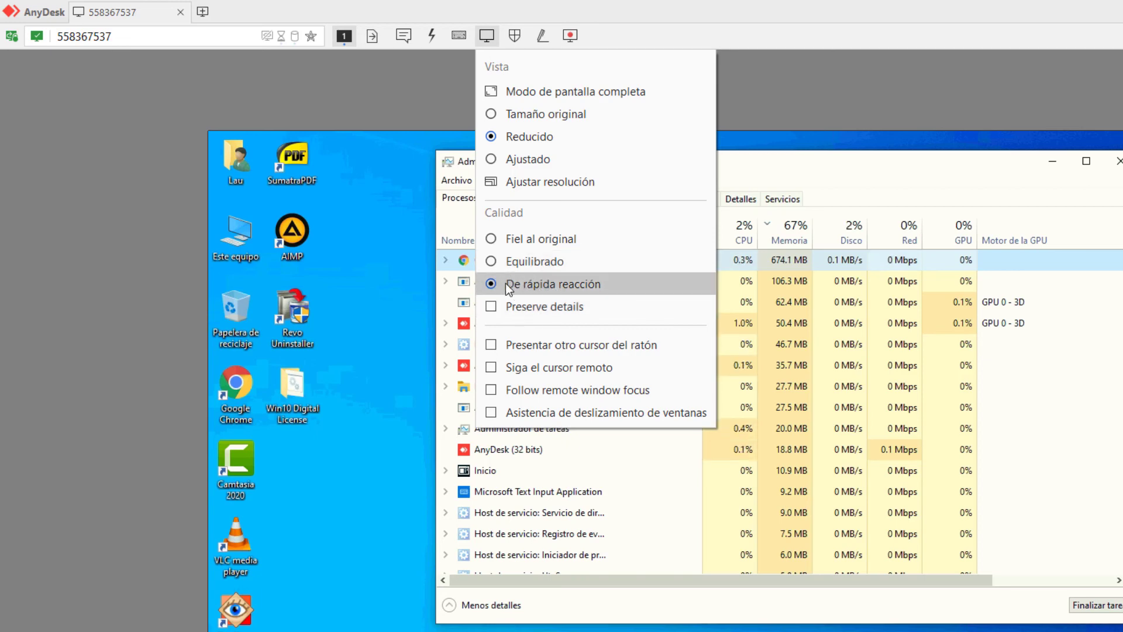
Turn off "Transmitir sonido" in the session permissions and check the permission list
left_click(515, 36)
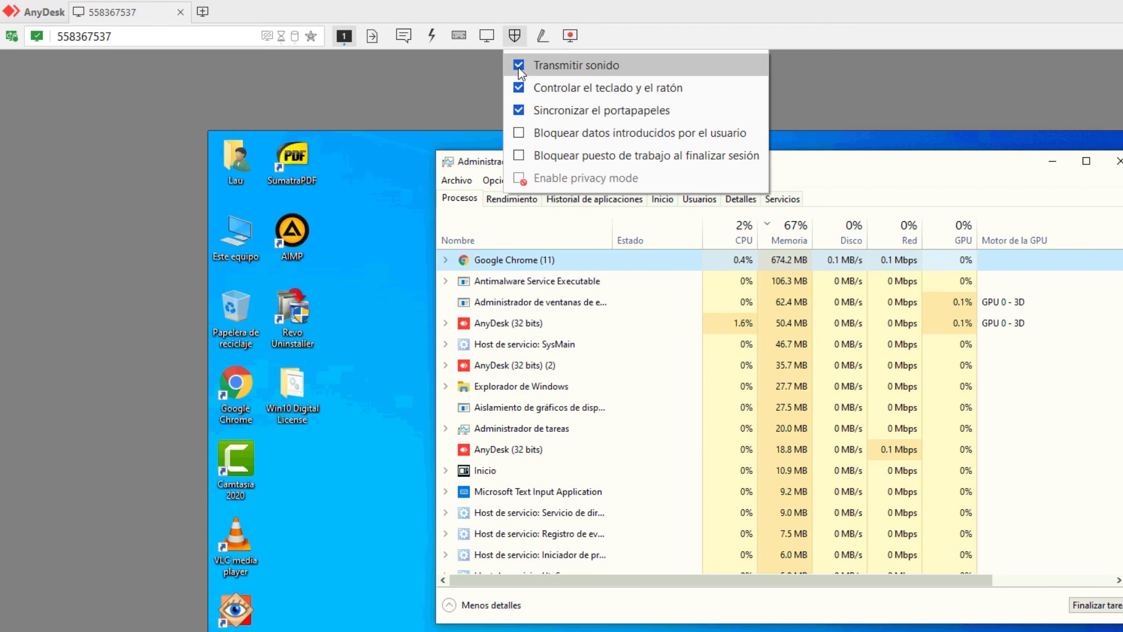
left_click(520, 69)
left_click(515, 35)
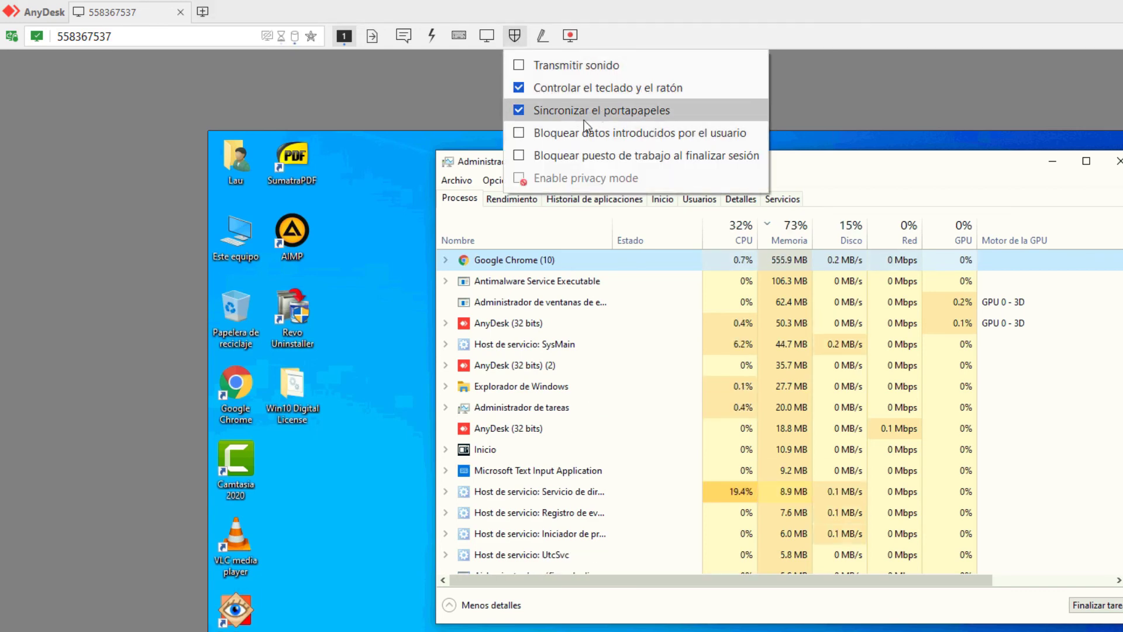
left_click(485, 36)
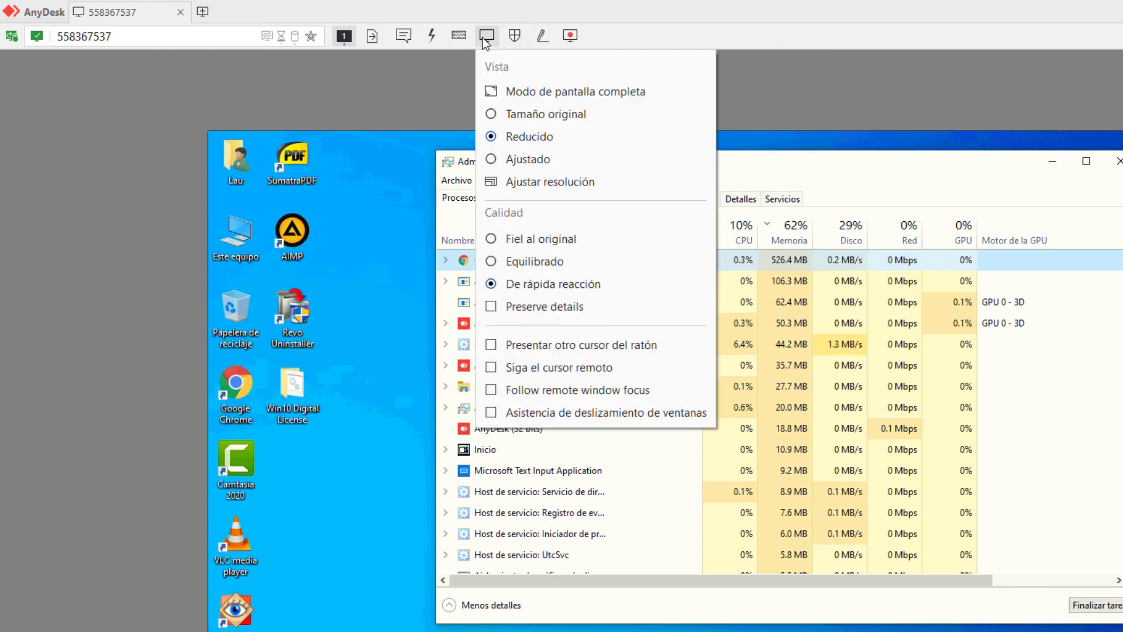
left_click(432, 35)
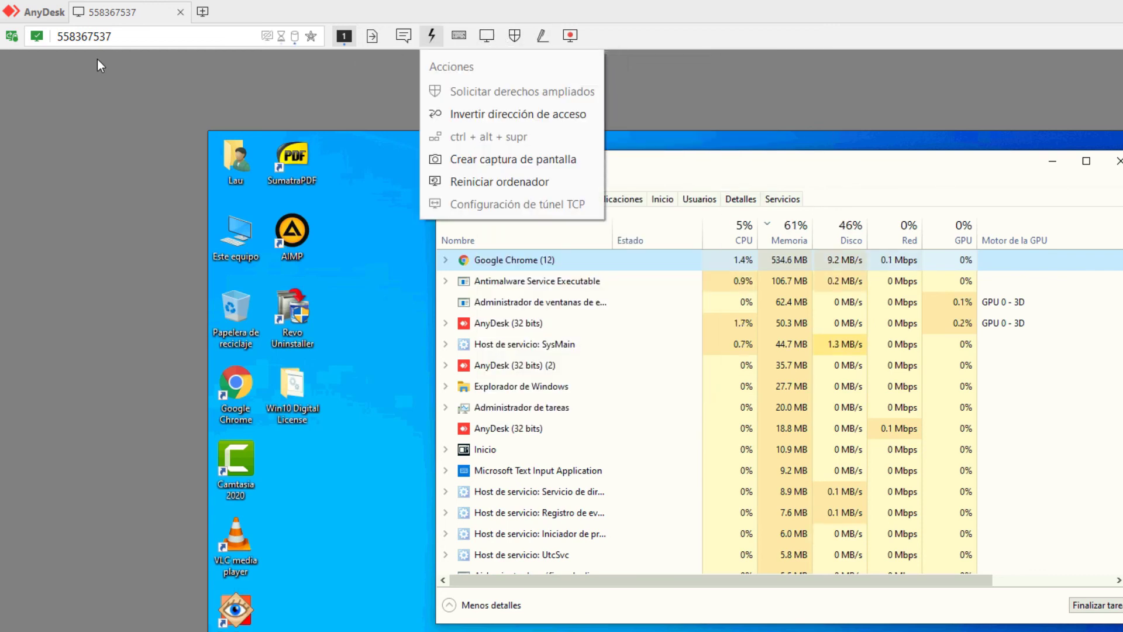
left_click(146, 78)
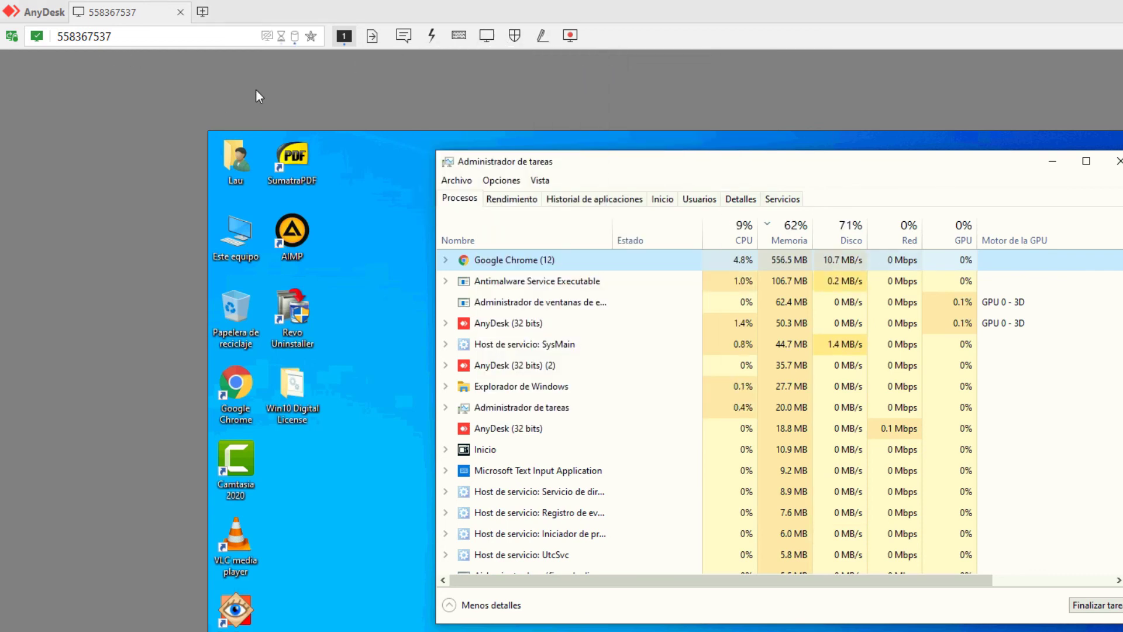